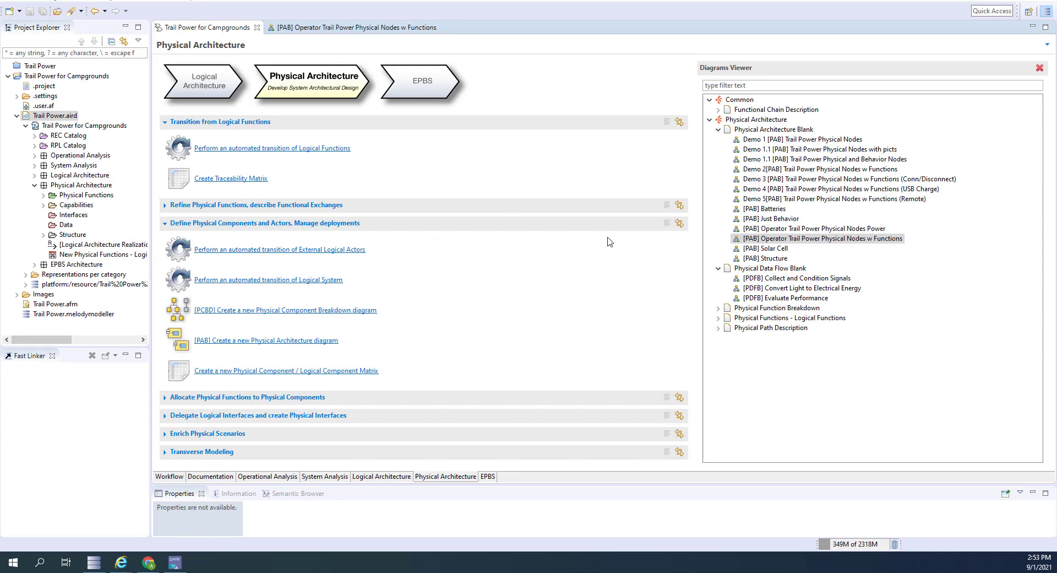
Open the [PAB] Operator Trail Power Physical Nodes w Functions diagram from the Diagrams Viewer
left_click(747, 241)
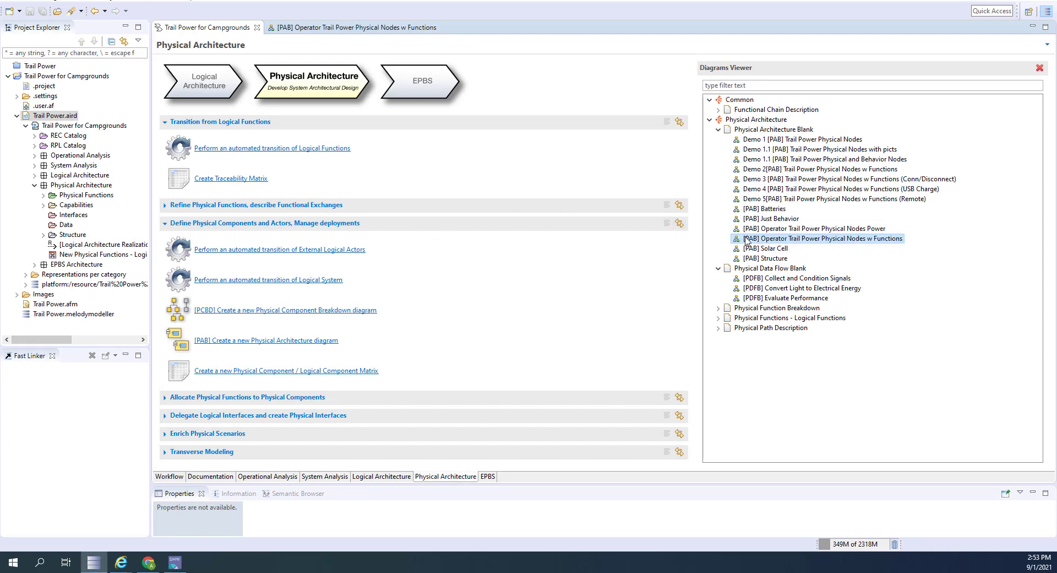
double_click(747, 241)
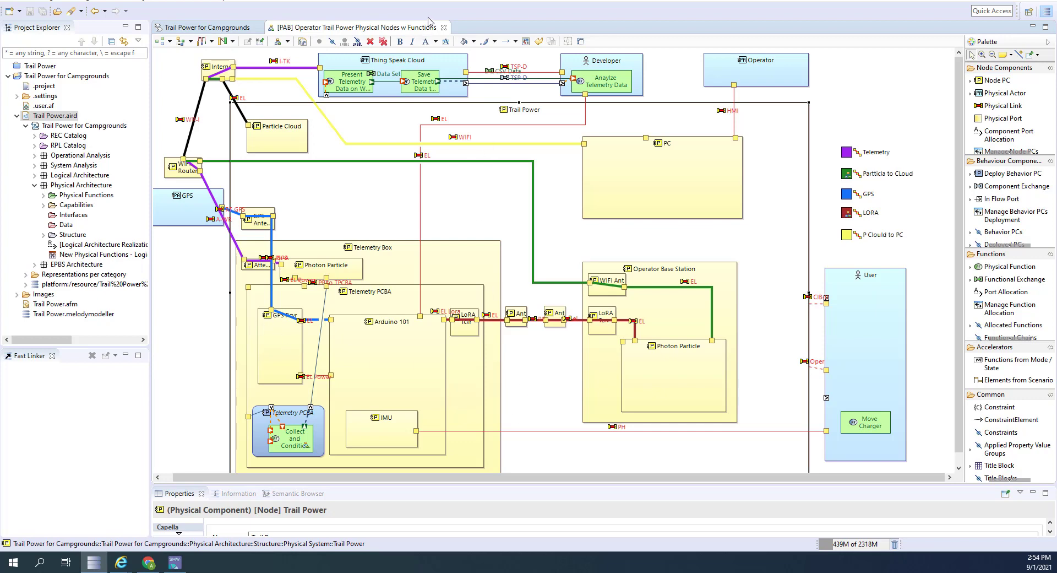
Close the w Functions diagram, review [PAB] Operator Trail Power Physical Nodes Power, then close it
left_click(443, 27)
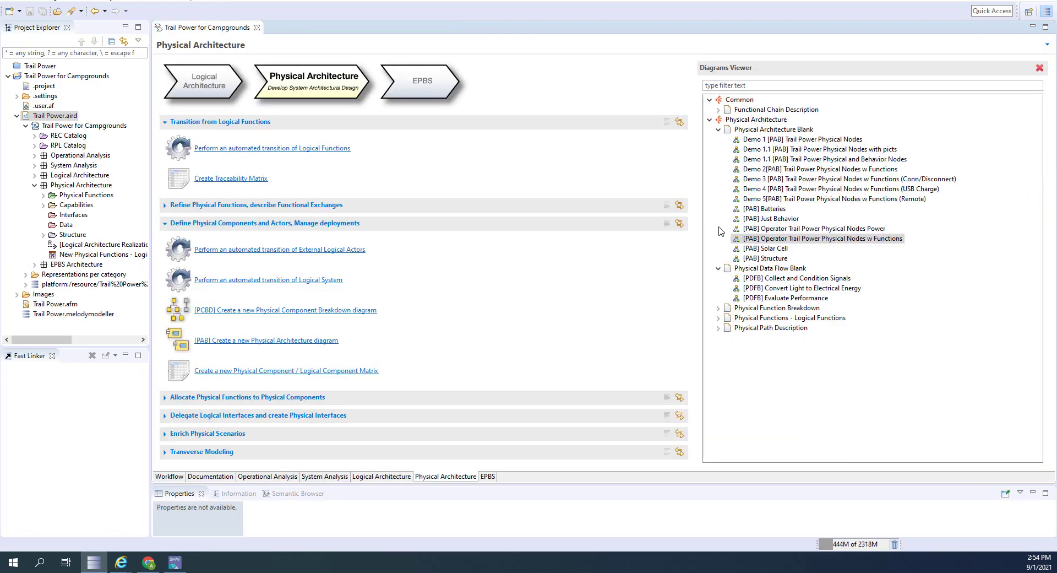
double_click(763, 229)
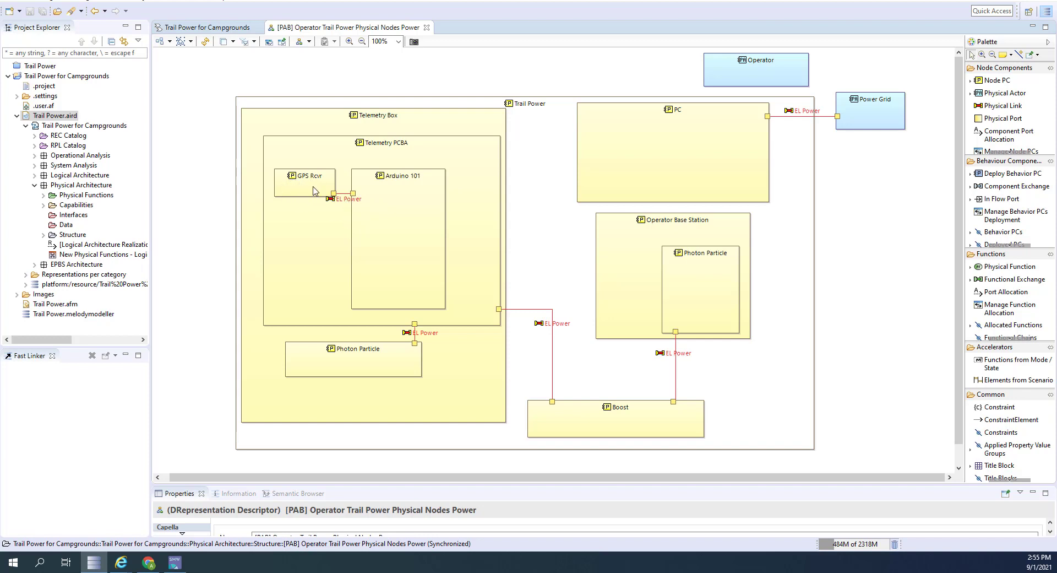
left_click_drag(347, 189, 547, 262)
left_click(426, 27)
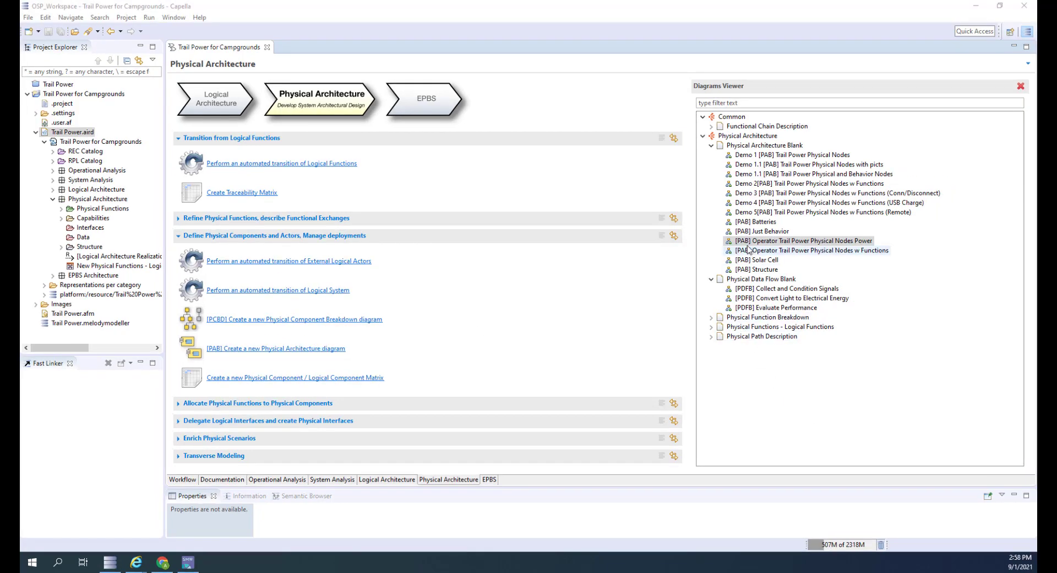
Reopen the w Functions diagram and create a blank diagram named '[PAB] Operator Trail Power Behavor Components'
double_click(749, 250)
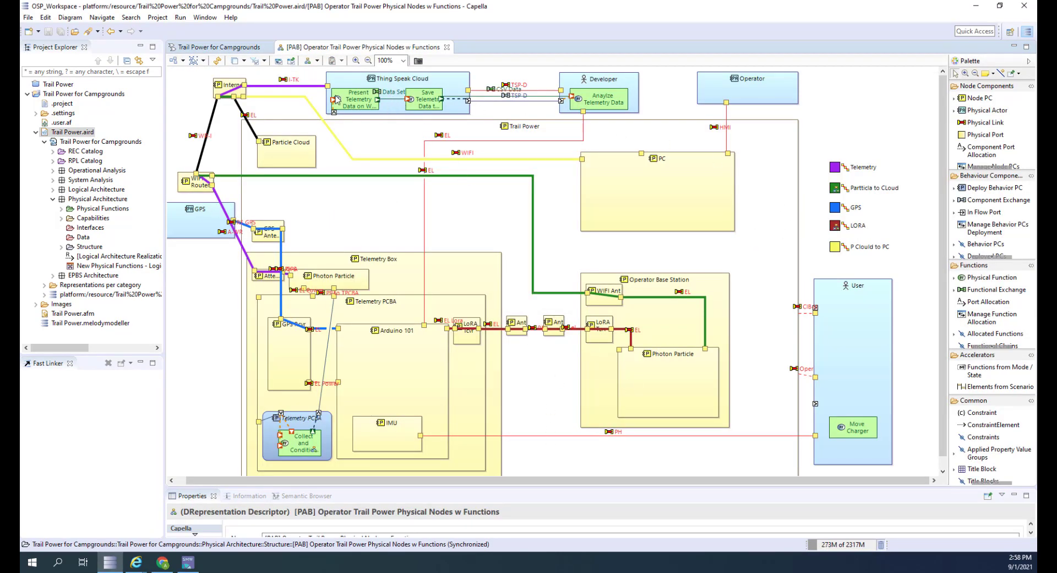
left_click(220, 47)
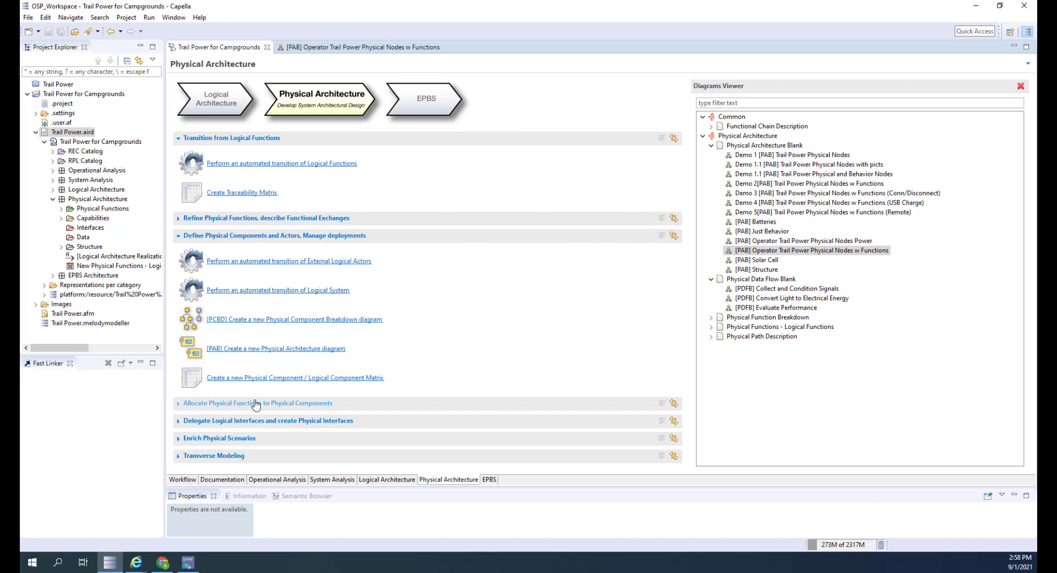
left_click(250, 348)
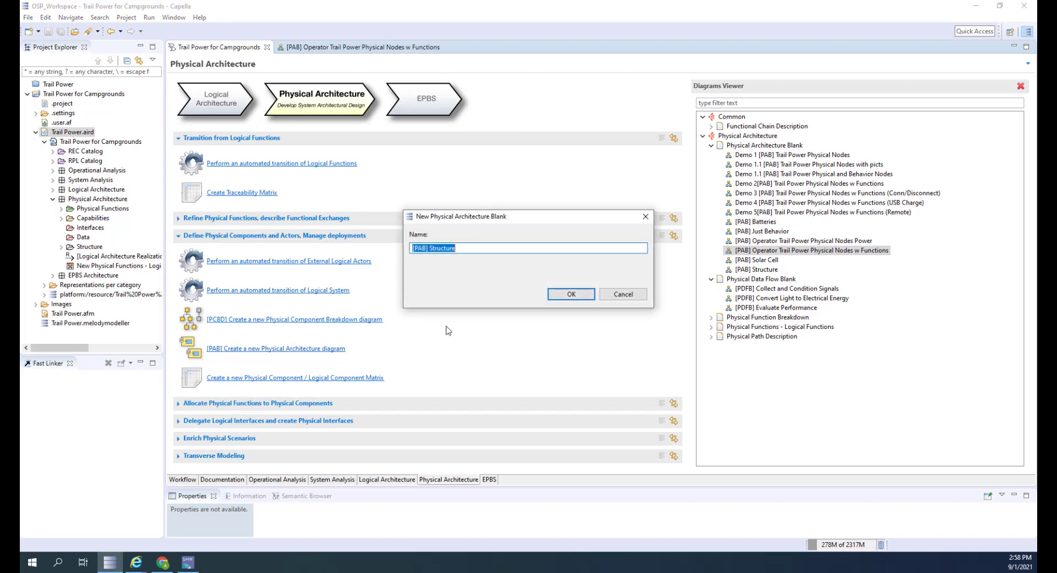
left_click(487, 245)
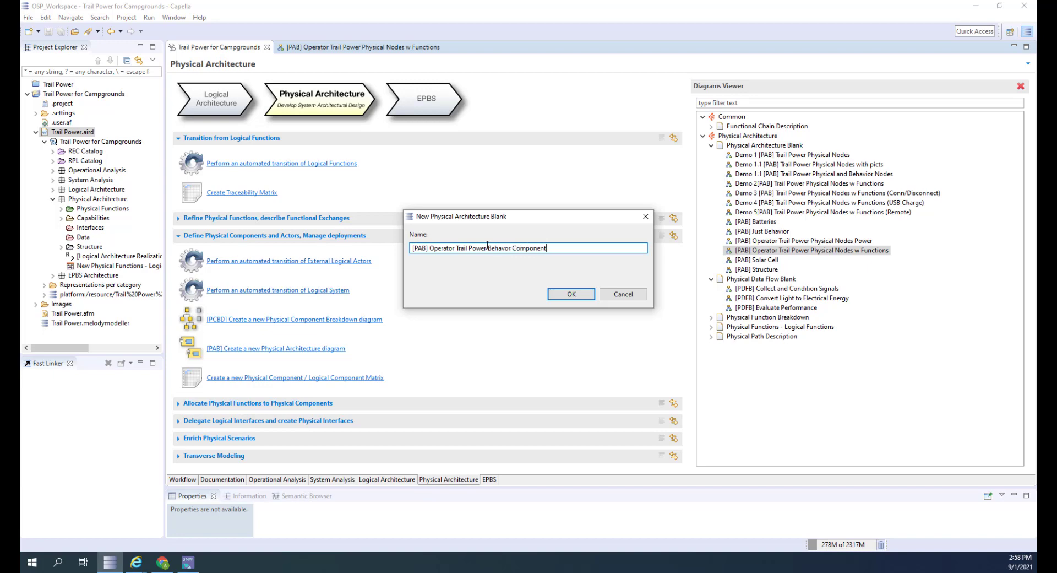
type("s")
key("Return")
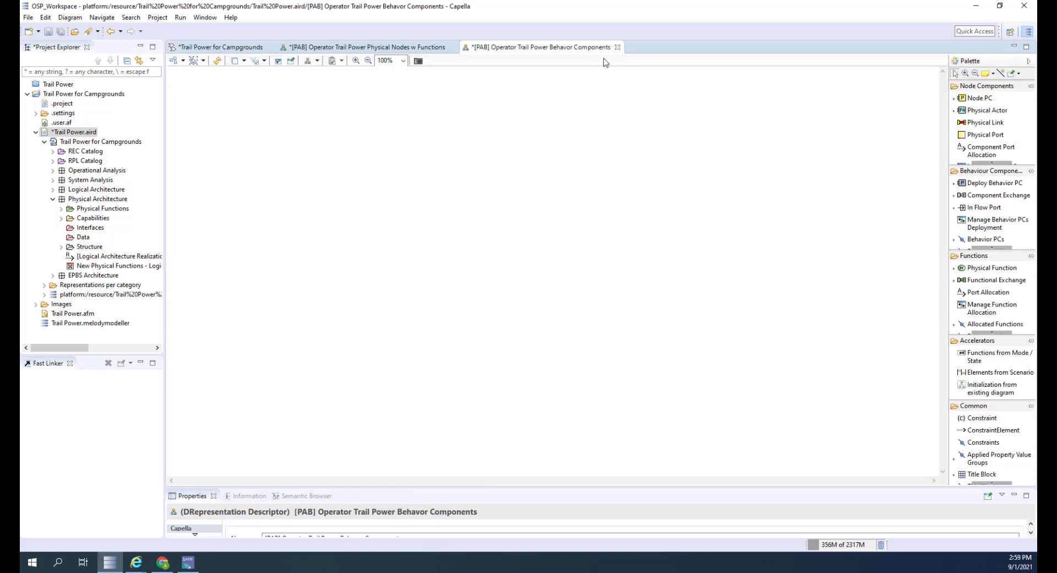
Dock the Behavor Components diagram below the w Functions diagram and resize the split view
left_click_drag(572, 52, 519, 331)
left_click(364, 54)
left_click_drag(399, 266, 421, 446)
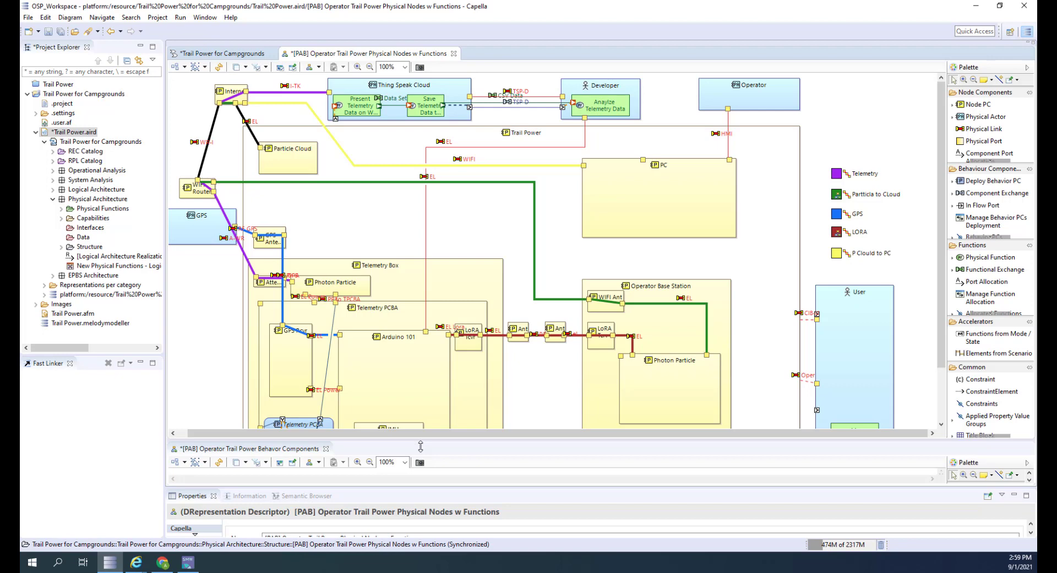
left_click_drag(421, 446, 421, 439)
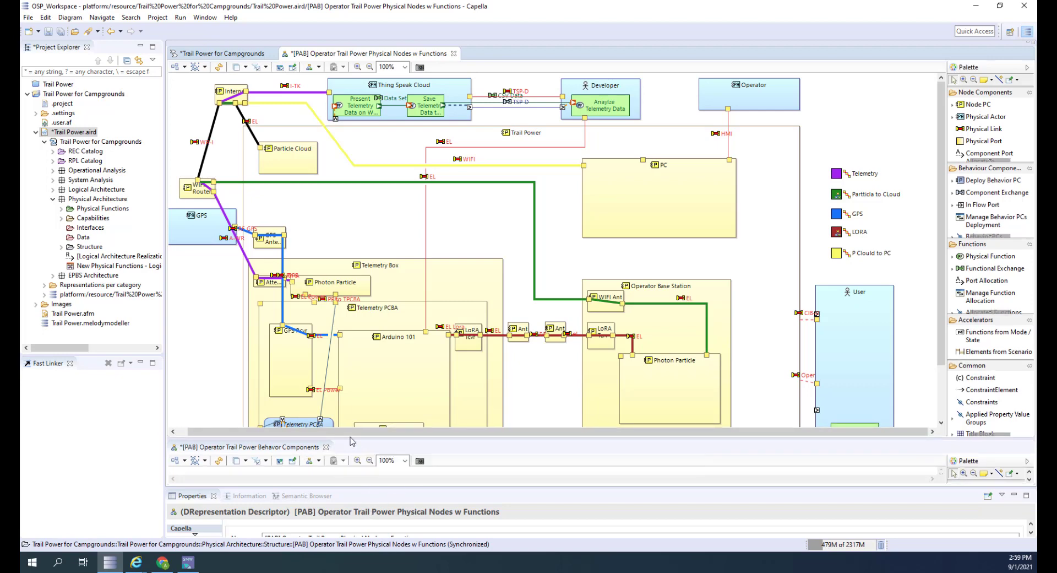
left_click_drag(348, 439, 367, 274)
left_click_drag(939, 148, 937, 226)
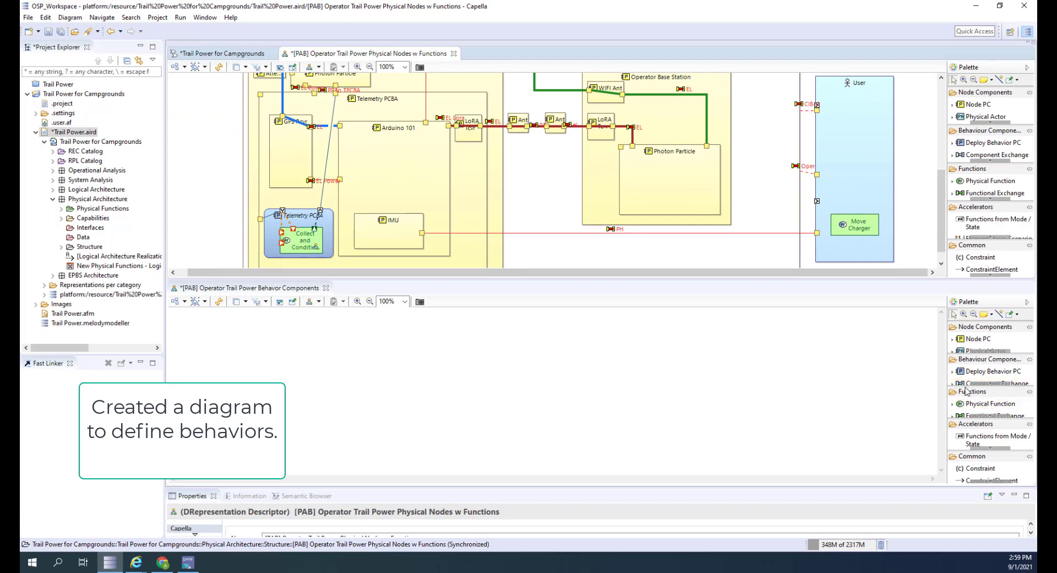
left_click(954, 373)
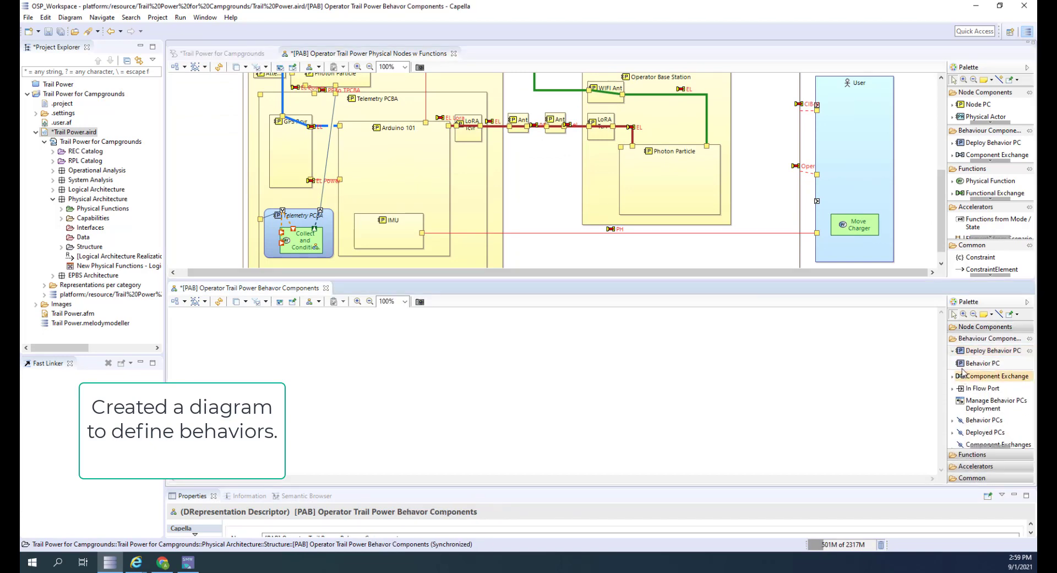
left_click(982, 350)
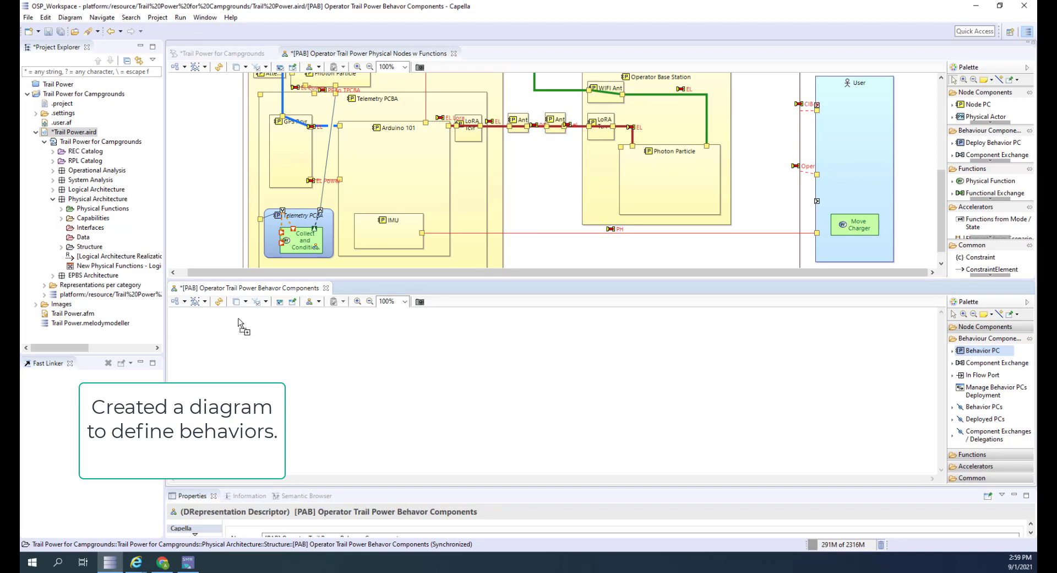
Draw a behavior component named 'Arduino 101 BC'
left_click_drag(238, 318, 307, 365)
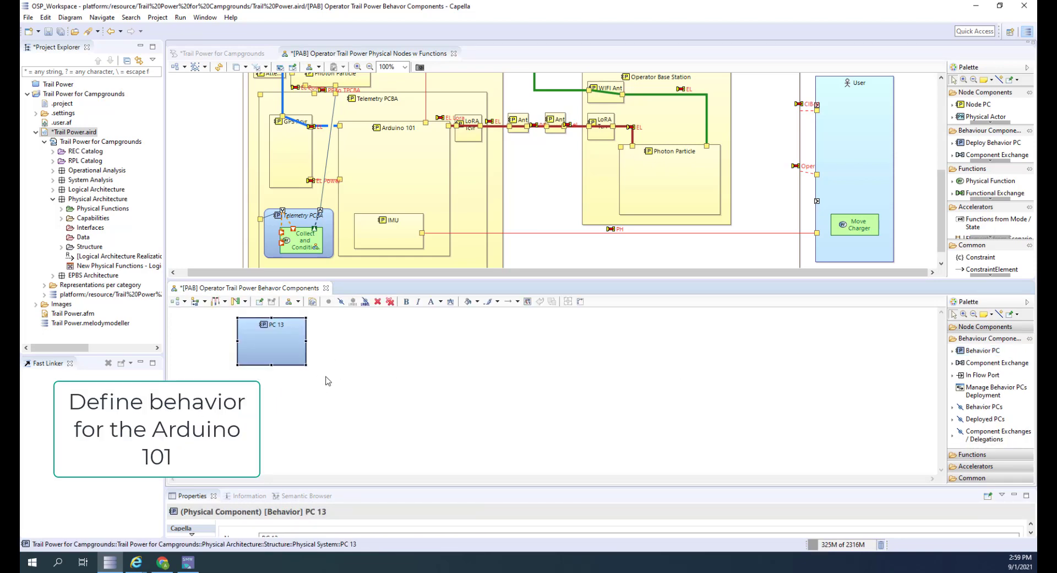
type("Arduio")
key("BackSpace")
key("BackSpace")
key("BackSpace")
type("duino 101 BC")
left_click(359, 355)
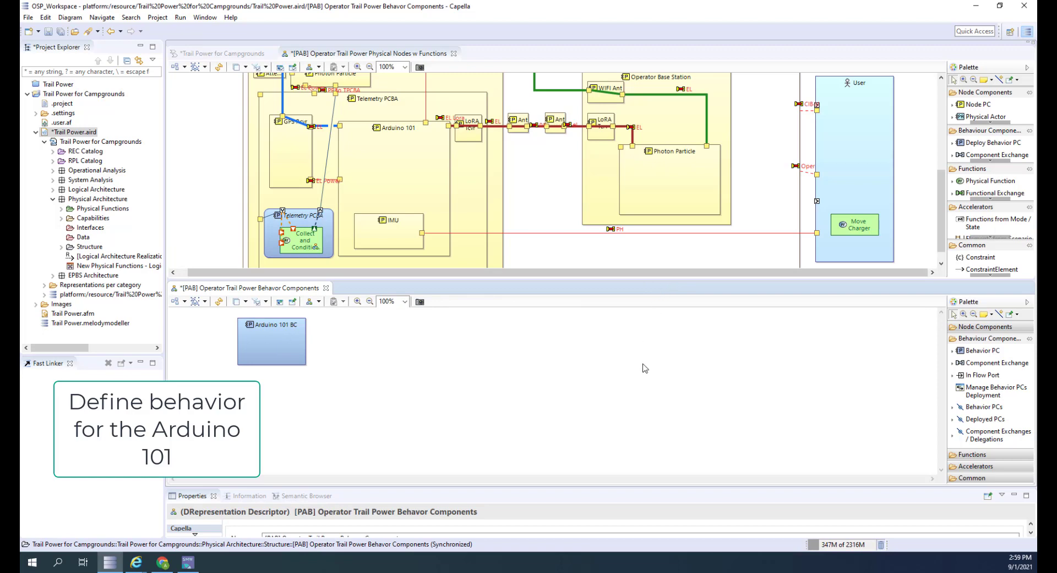
Add a 'Base Station BC' behavior component to its right and tidy both boxes
left_click(970, 350)
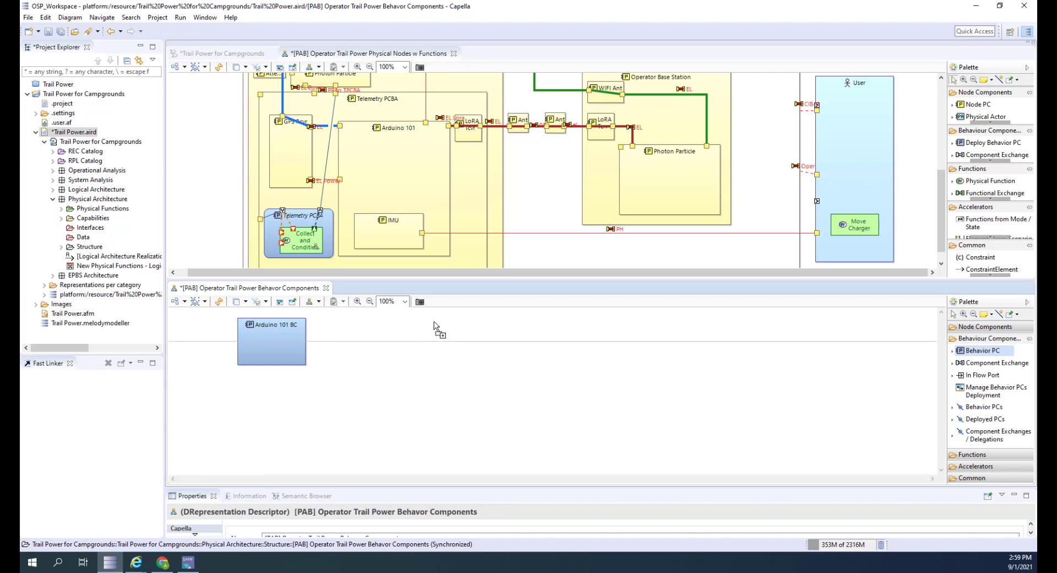
left_click_drag(459, 329, 499, 360)
type("Base Sta")
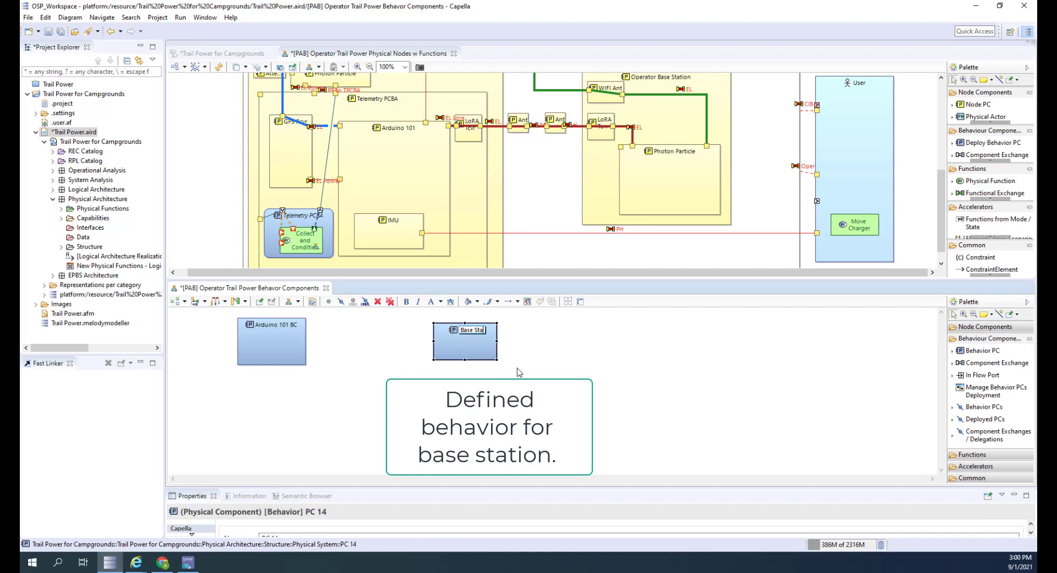
type("tion BC")
key("Return")
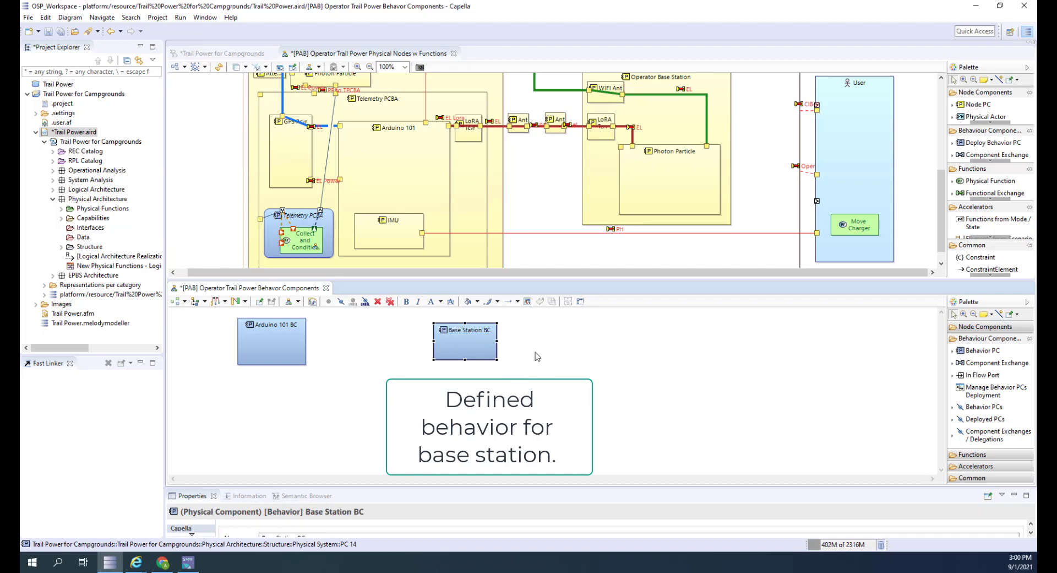
left_click_drag(497, 359, 520, 371)
left_click_drag(268, 360, 274, 366)
left_click(328, 377)
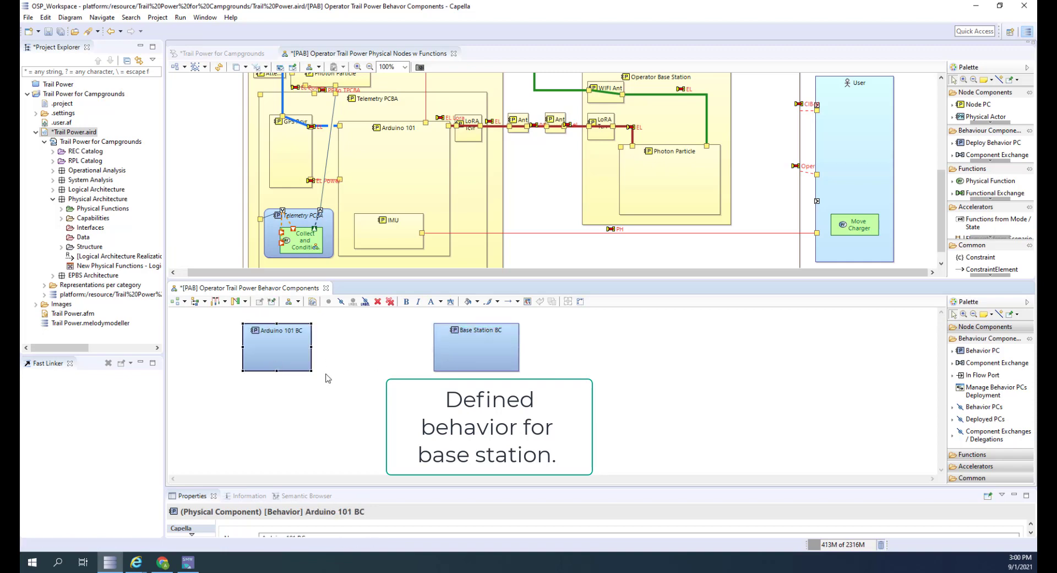
Connect Arduino 101 BC to Base Station BC with component exchange 'A101-BS'
left_click(983, 363)
left_click(297, 350)
left_click(436, 347)
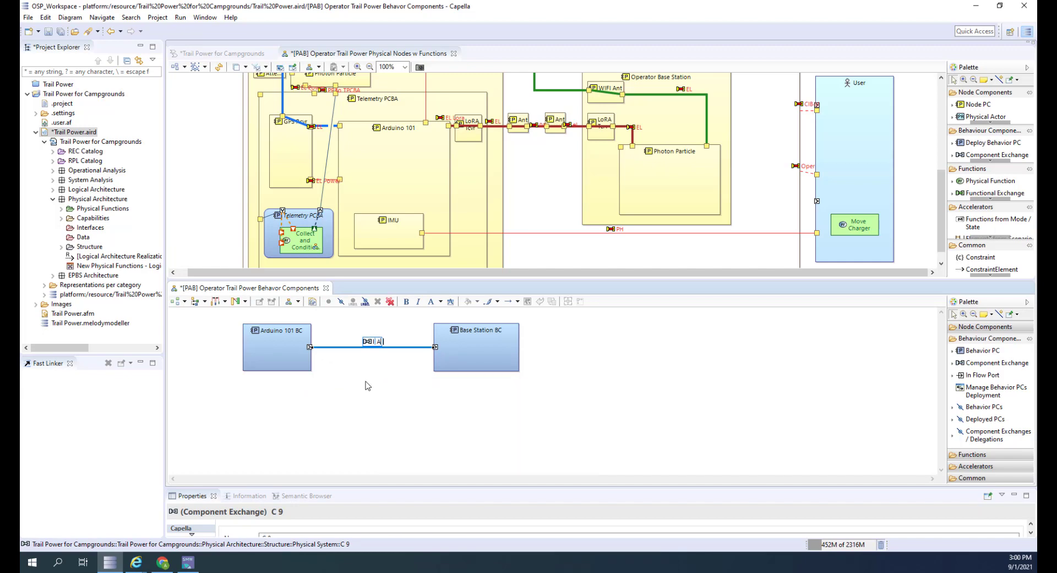
type("A101-BS")
scroll(780, 118, "down", 1)
left_click(655, 360)
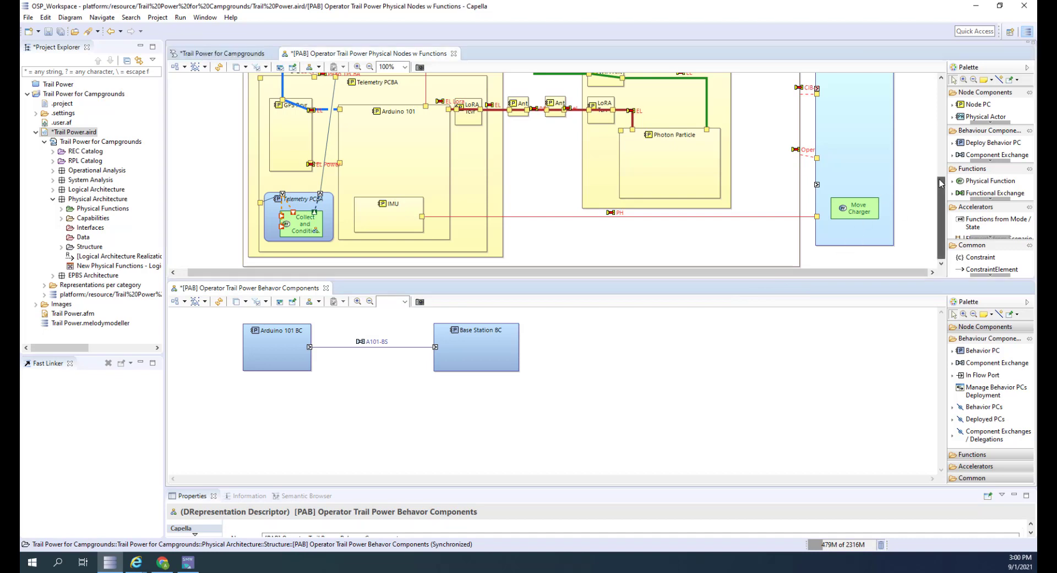
left_click_drag(943, 183, 948, 107)
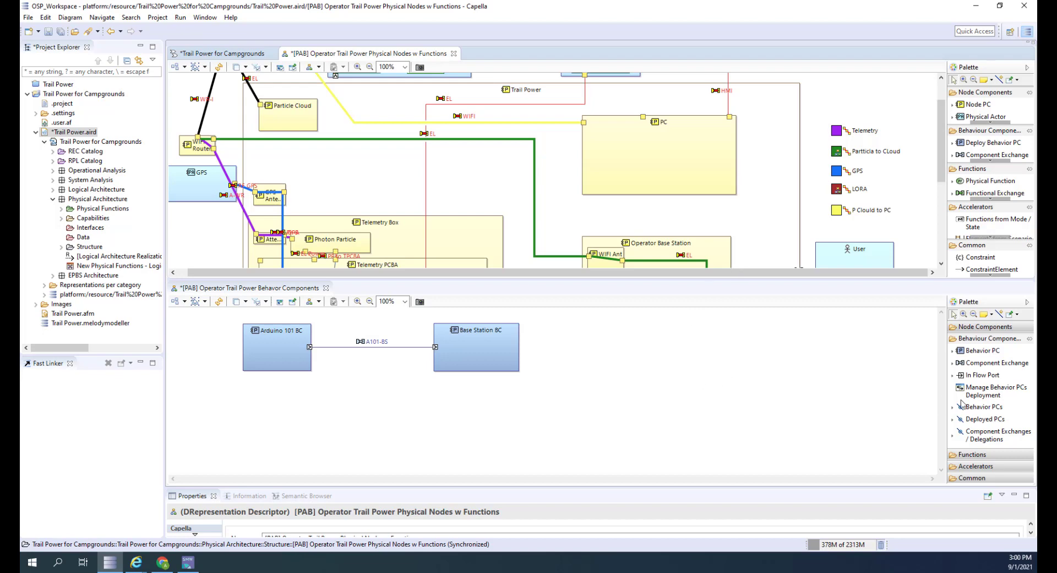
Add a 'Cloud' behavior component to the right of Base Station BC
left_click(983, 351)
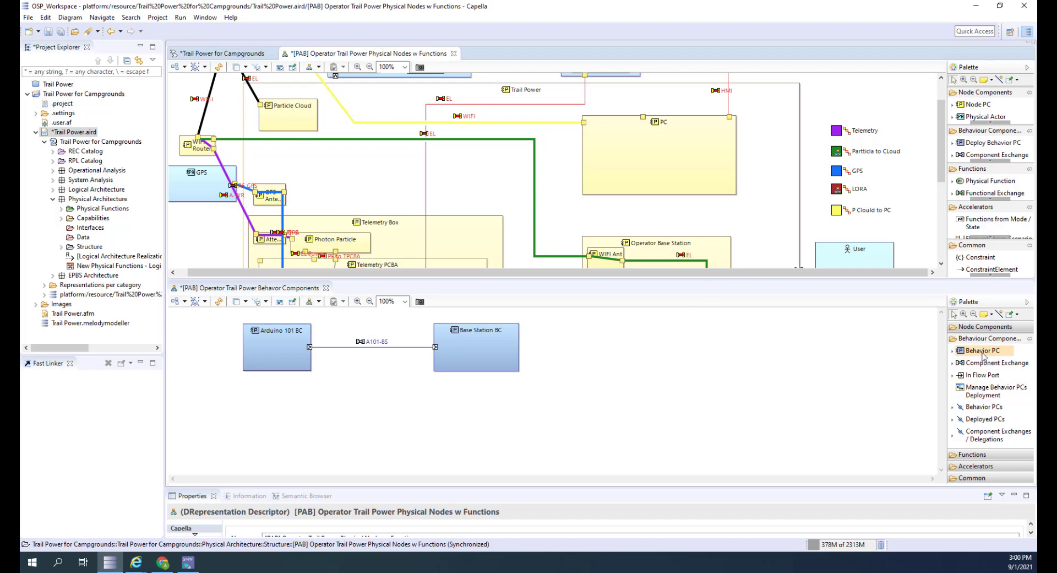
left_click_drag(567, 330, 641, 379)
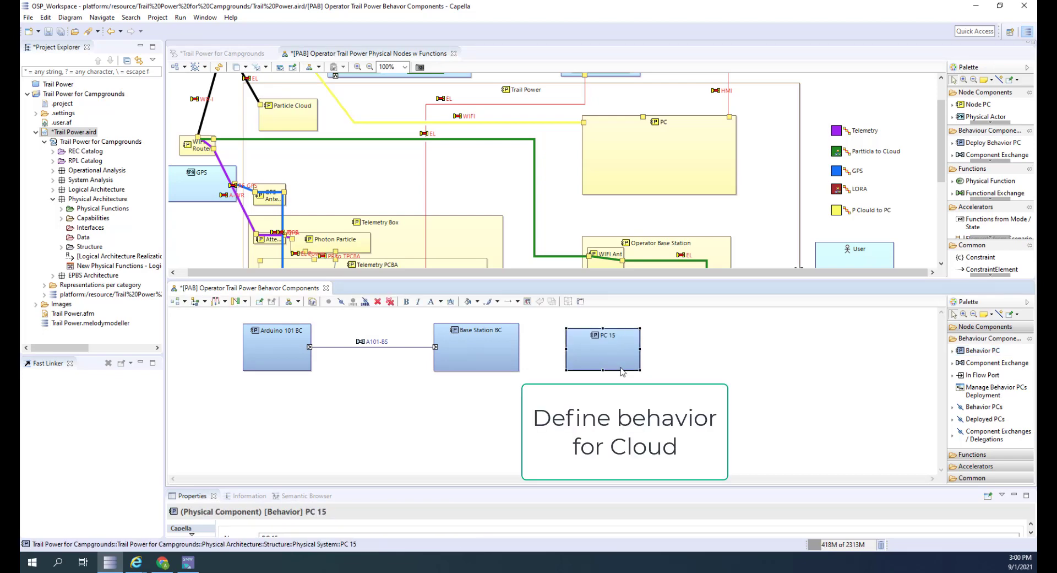
type("P")
key("BackSpace")
type("Cloud")
left_click(746, 354)
Link Base Station BC to Cloud with exchange 'BS-PC' and enlarge the physical nodes diagram
left_click(995, 363)
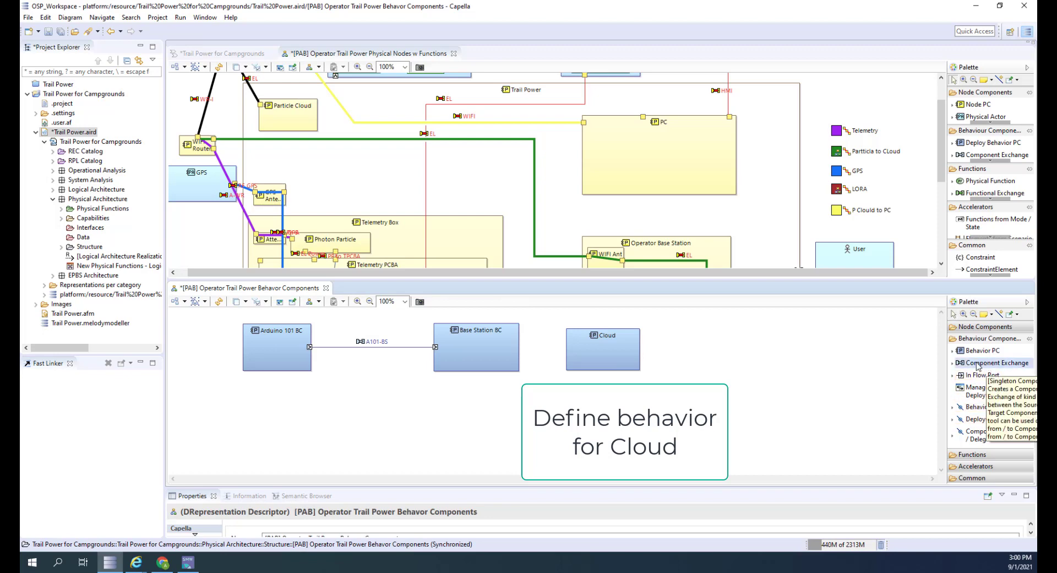
left_click(506, 355)
left_click(578, 355)
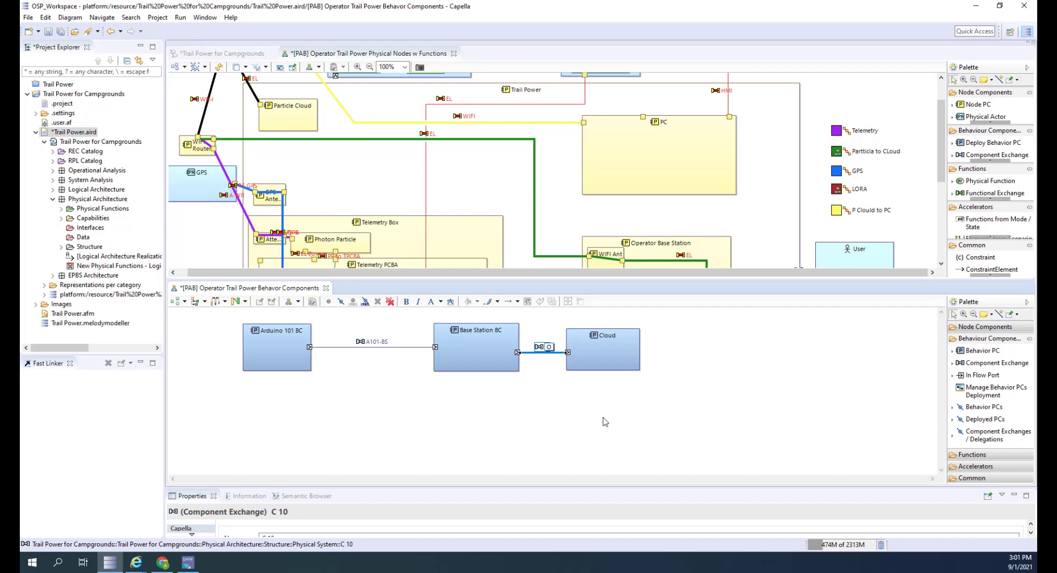
type("BS-PC")
key("Return")
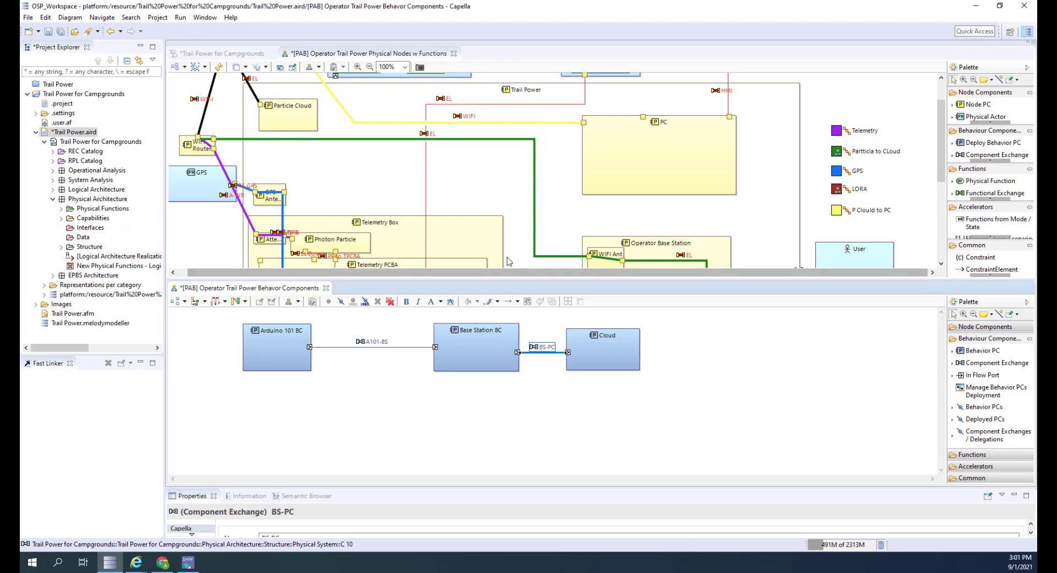
left_click_drag(472, 278, 469, 403)
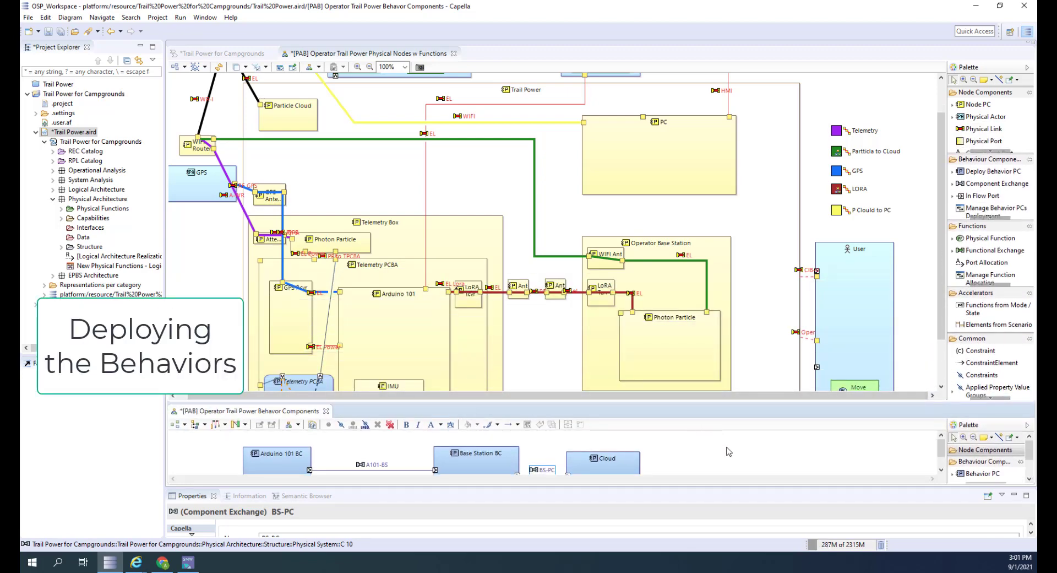
Deploy Arduino 101 BC on the Arduino 101 node
left_click(765, 304)
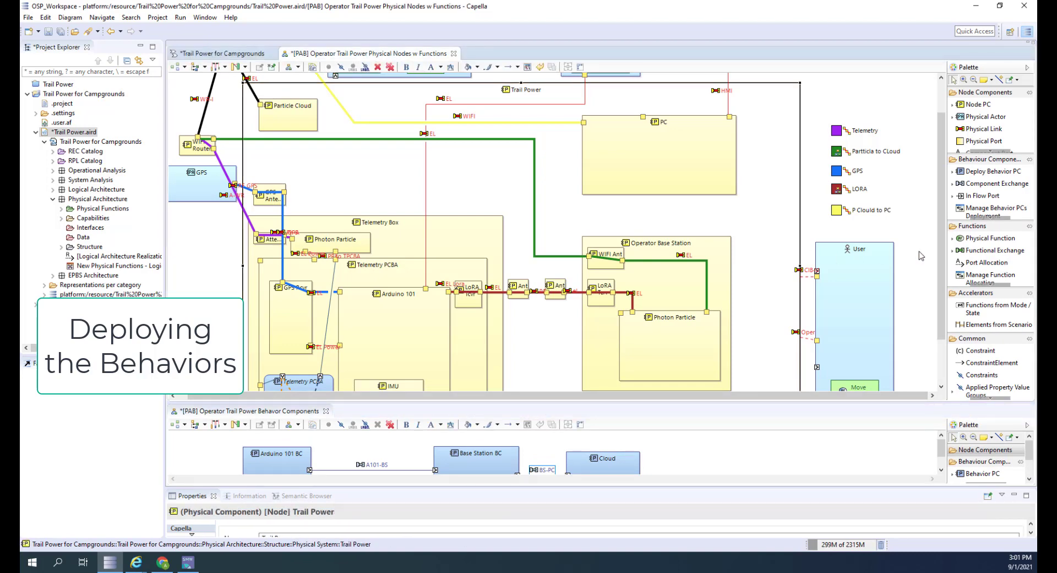
left_click(959, 227)
left_click(991, 230)
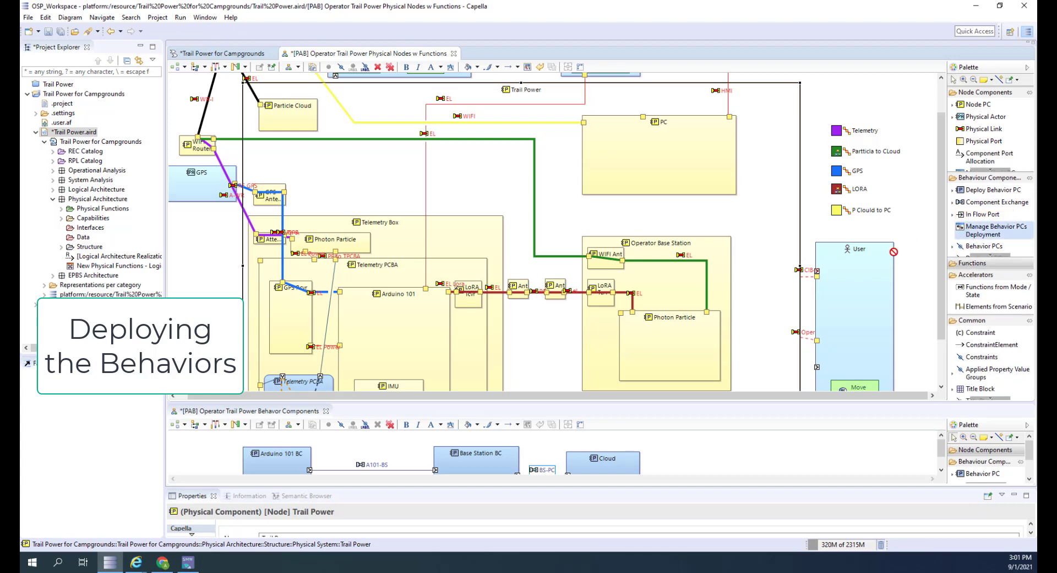
left_click(396, 330)
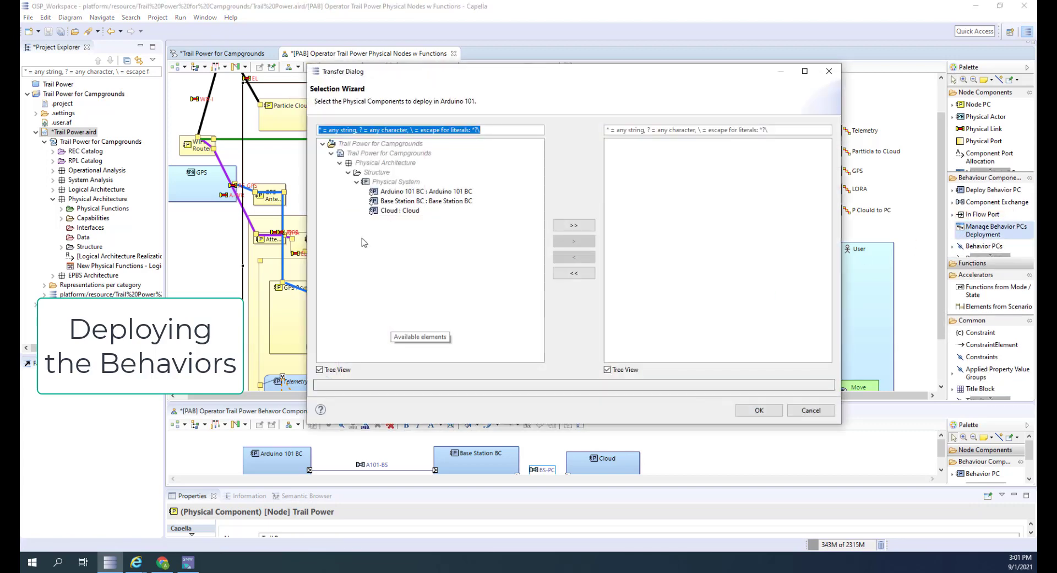
left_click(408, 191)
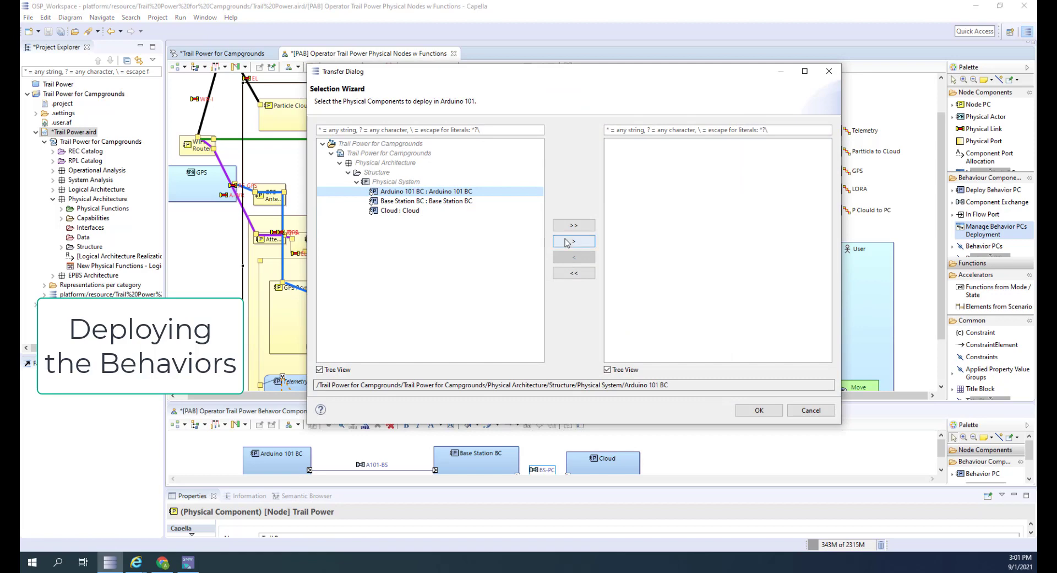
left_click(574, 241)
left_click(759, 409)
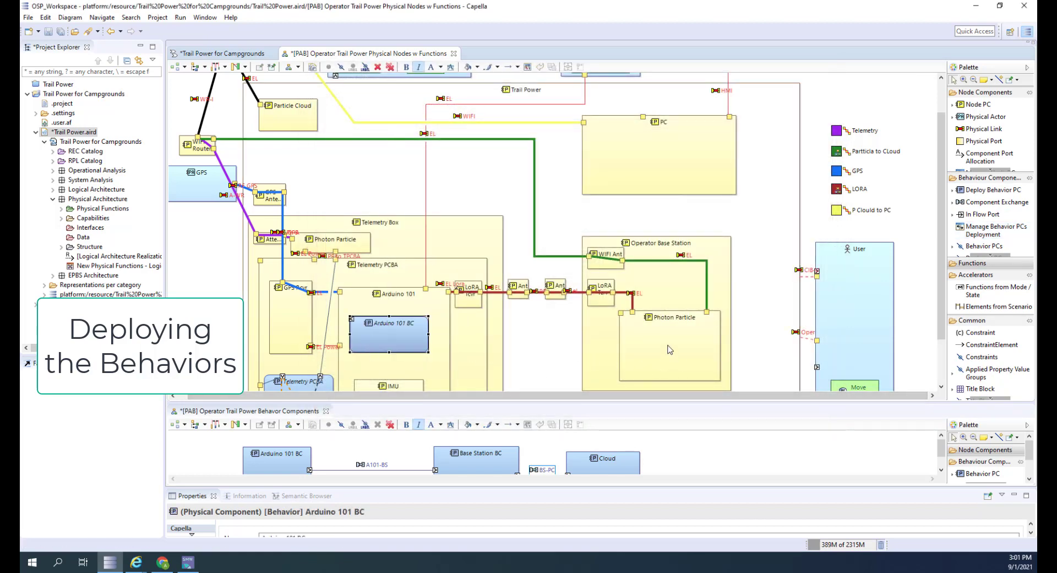
Deploy Base Station BC on the base station's Photon Particle node
left_click(988, 230)
left_click(660, 344)
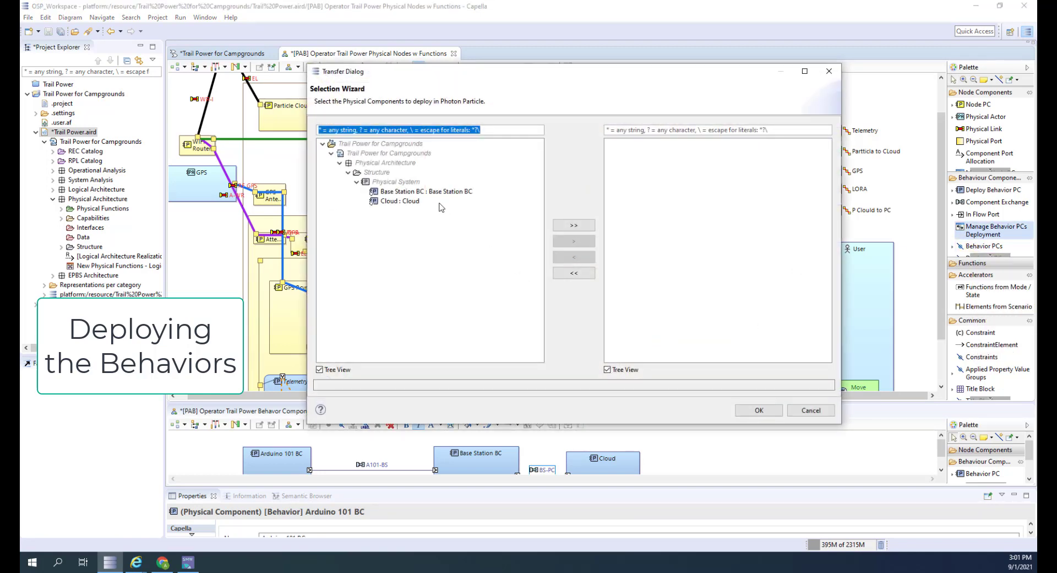
left_click(430, 192)
left_click(574, 241)
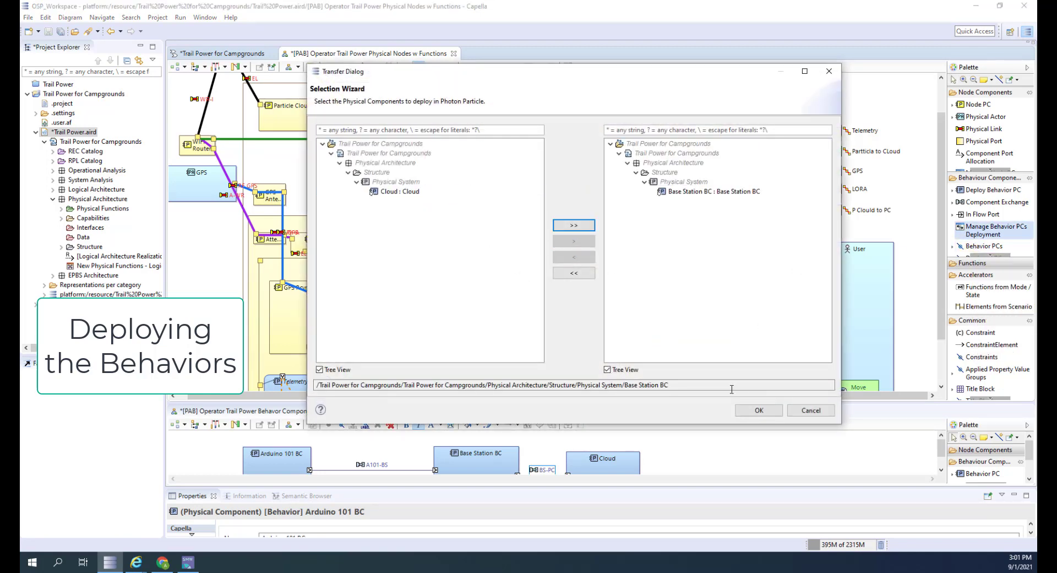
left_click(759, 411)
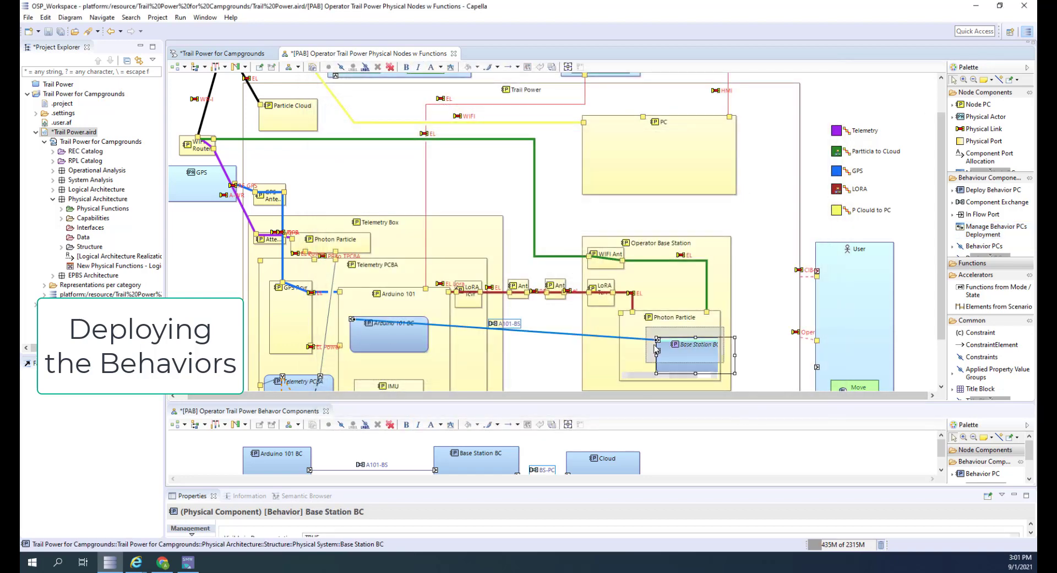
left_click_drag(653, 350, 655, 352)
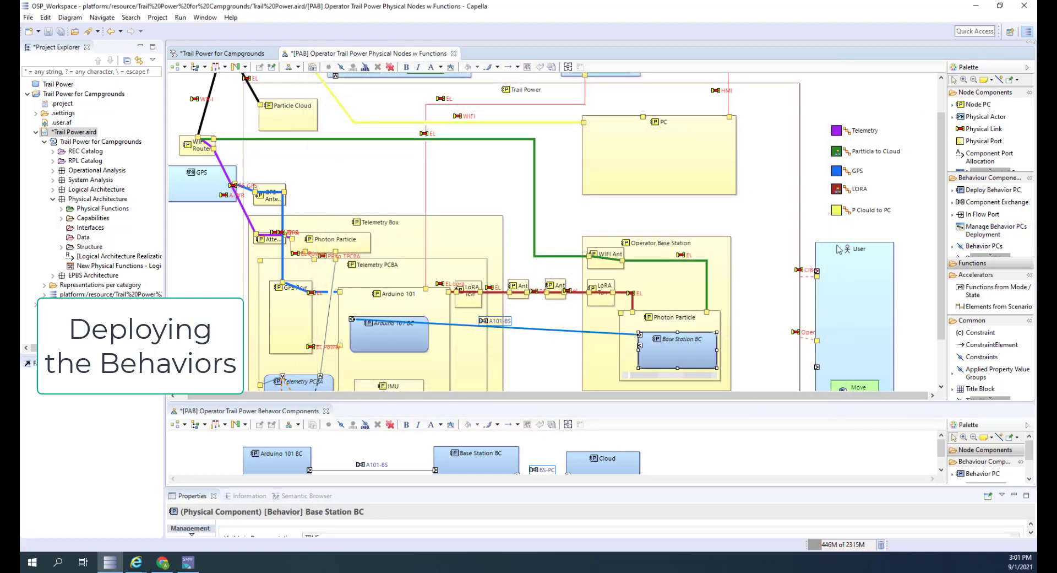
Deploy Cloud on the Particle Cloud node and shrink its box to fit
left_click(979, 238)
left_click(281, 121)
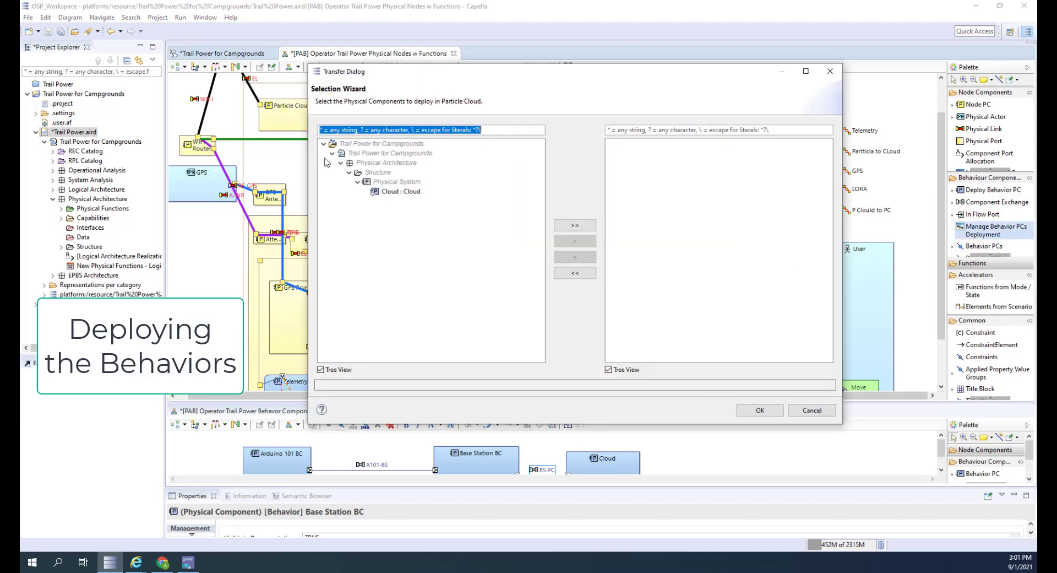
left_click(408, 191)
left_click(562, 242)
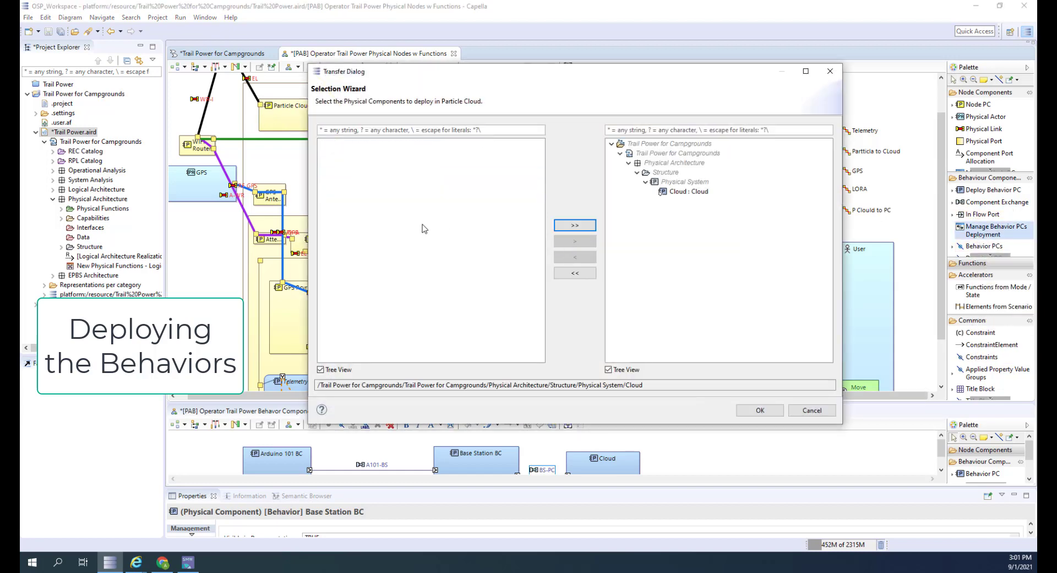
left_click(759, 410)
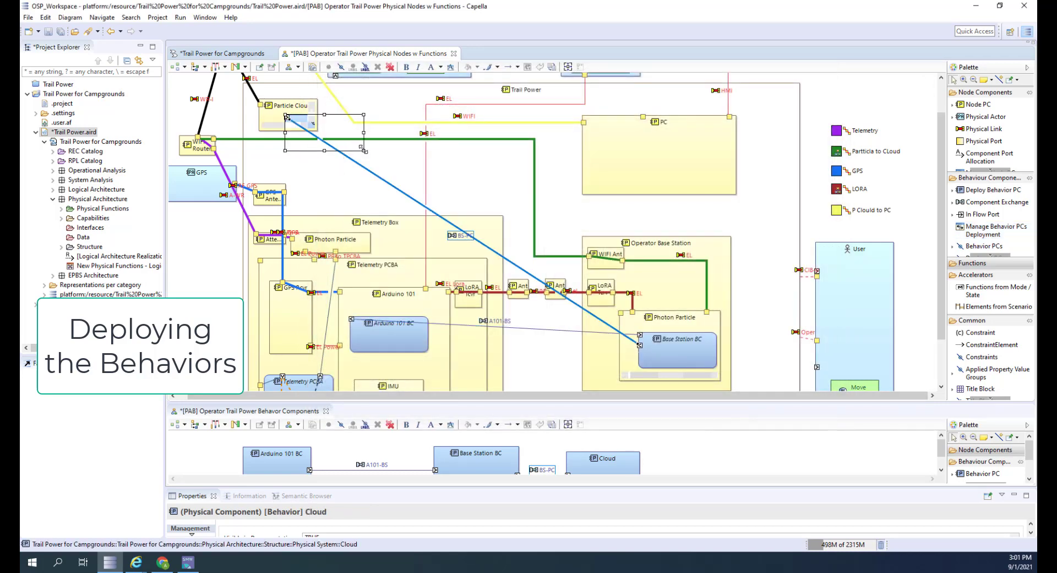
left_click_drag(358, 146, 312, 126)
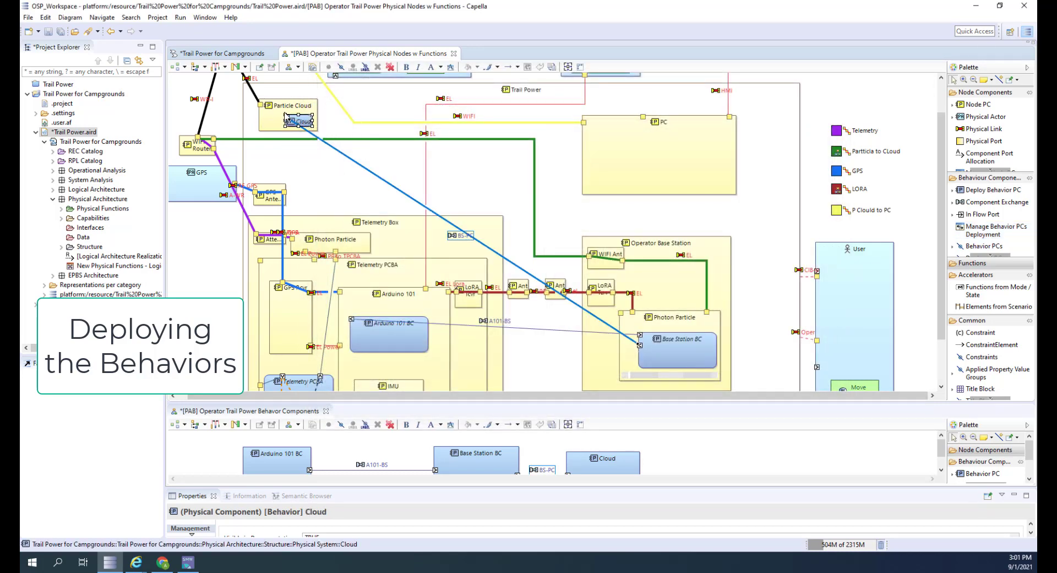
left_click(310, 160)
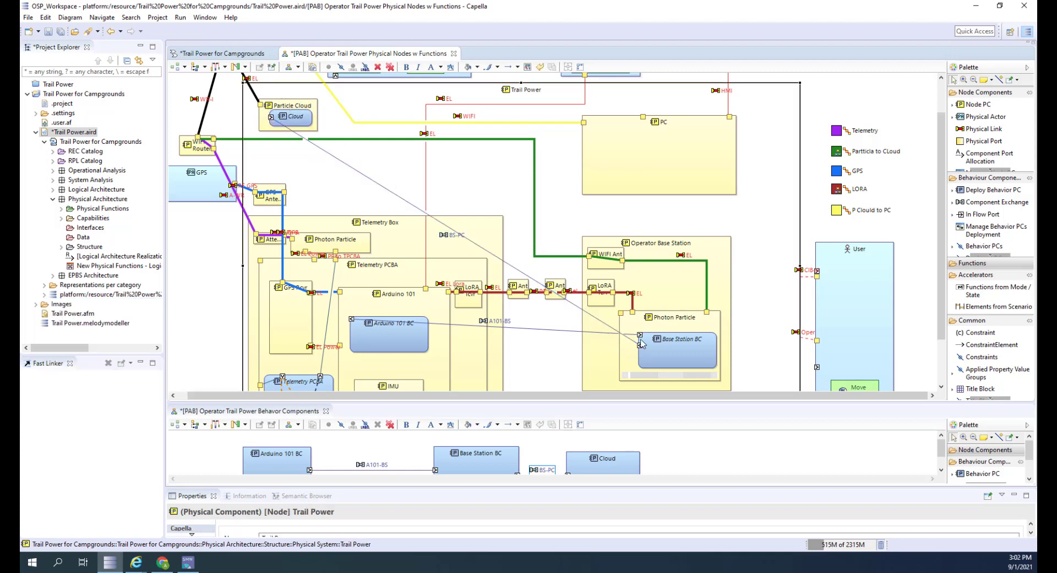
Move Base Station BC's port to its top edge and Arduino 101 BC's to its right
left_click_drag(641, 344, 648, 334)
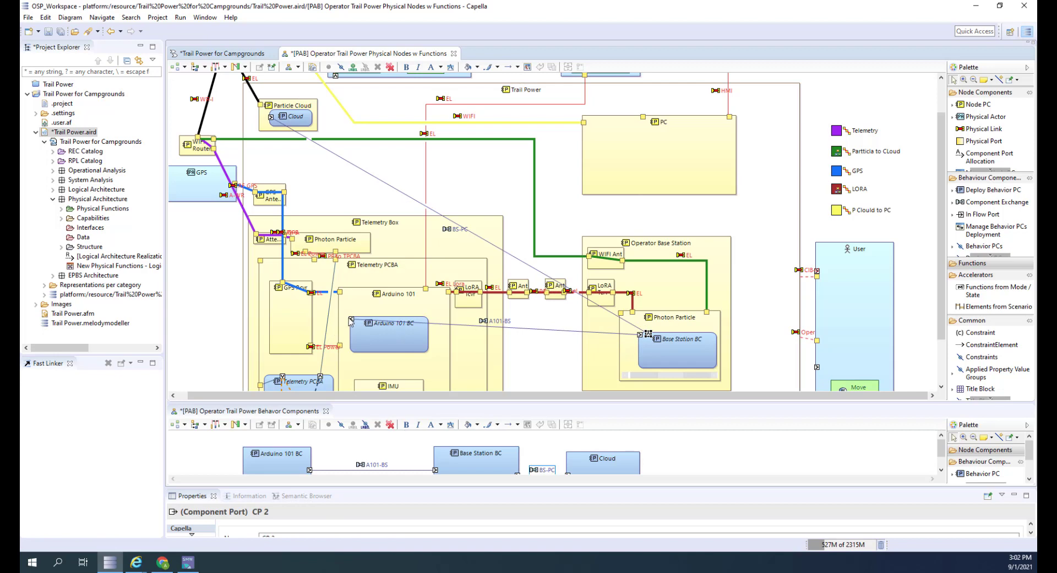
left_click_drag(352, 322, 426, 334)
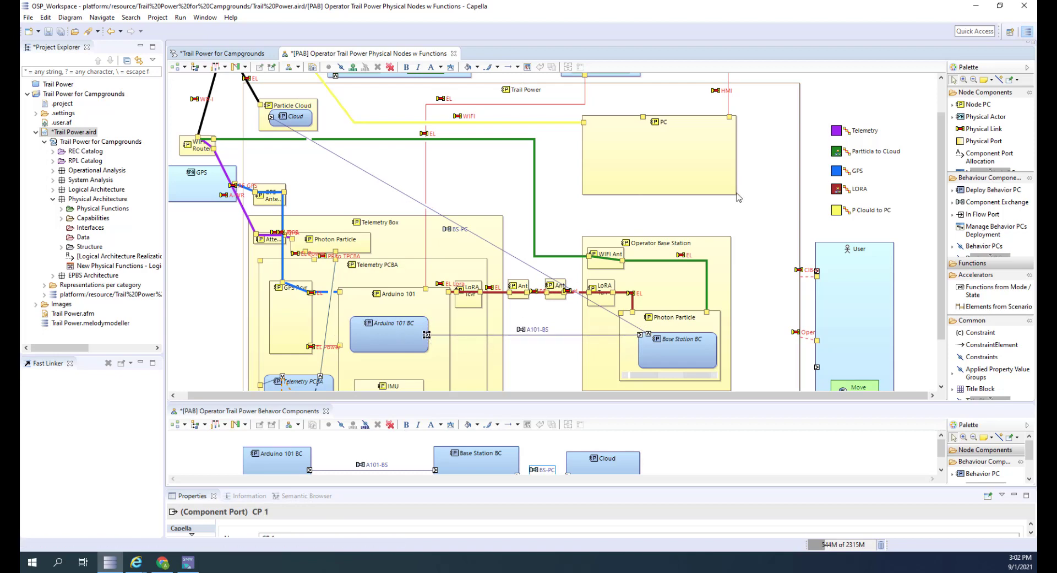
left_click(757, 218)
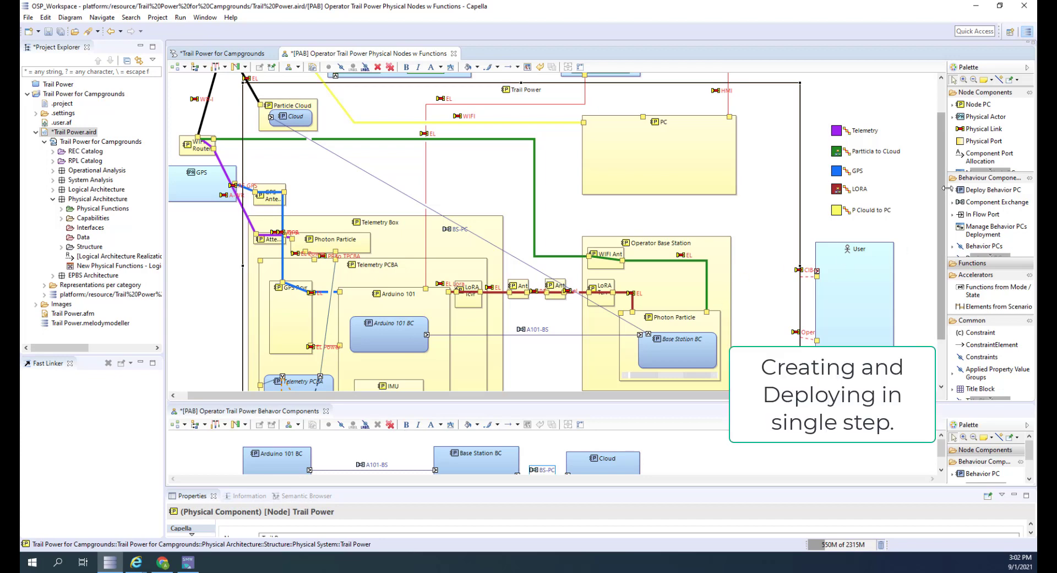
Create an 'Operator App' behavior component deployed inside the PC node
left_click(991, 189)
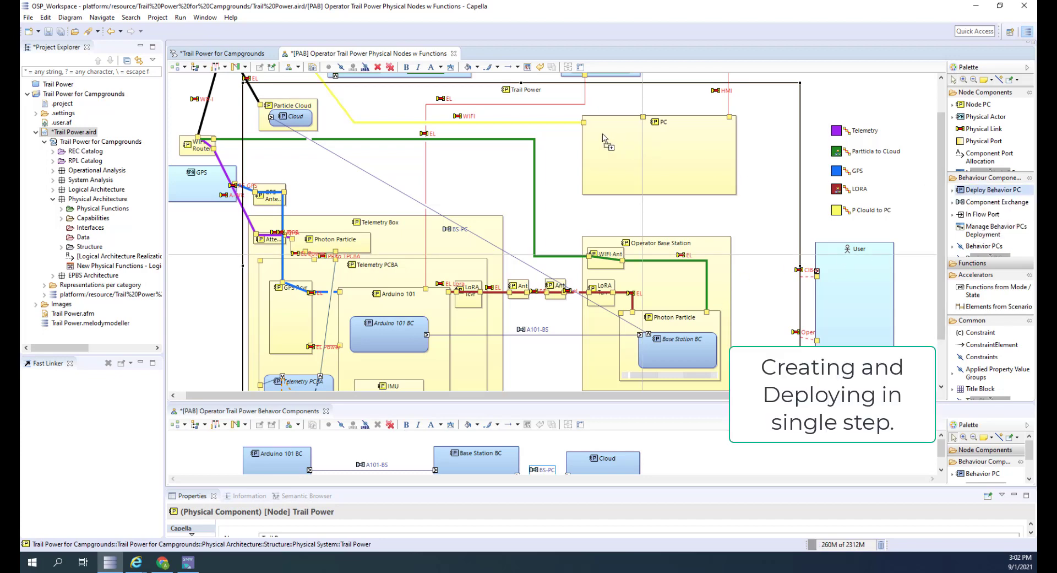
left_click_drag(603, 130, 714, 177)
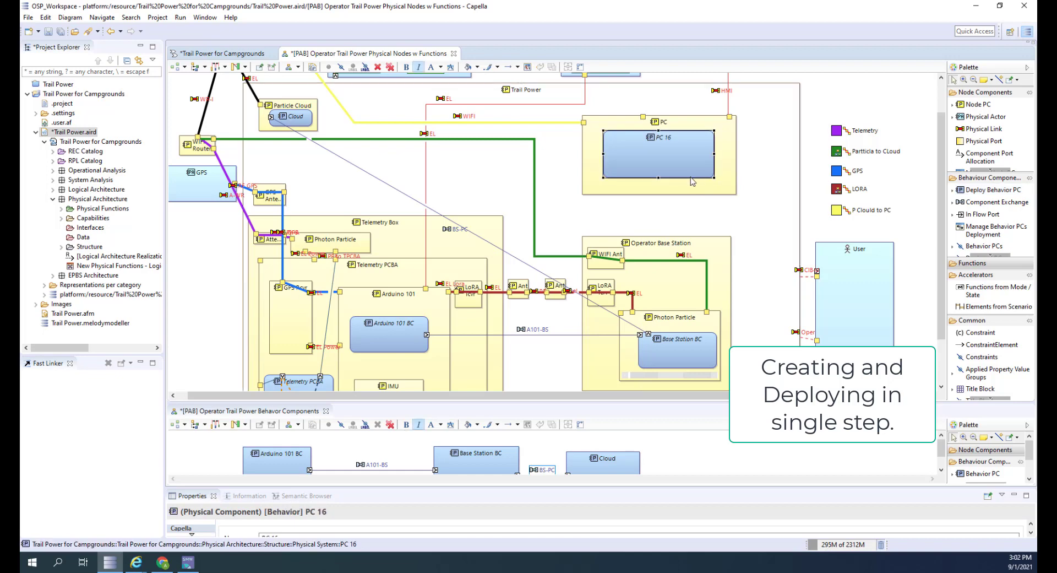
type("App fo")
key("BackSpace")
key("BackSpace")
key("BackSpace")
key("BackSpace")
key("BackSpace")
key("BackSpace")
key("BackSpace")
key("BackSpace")
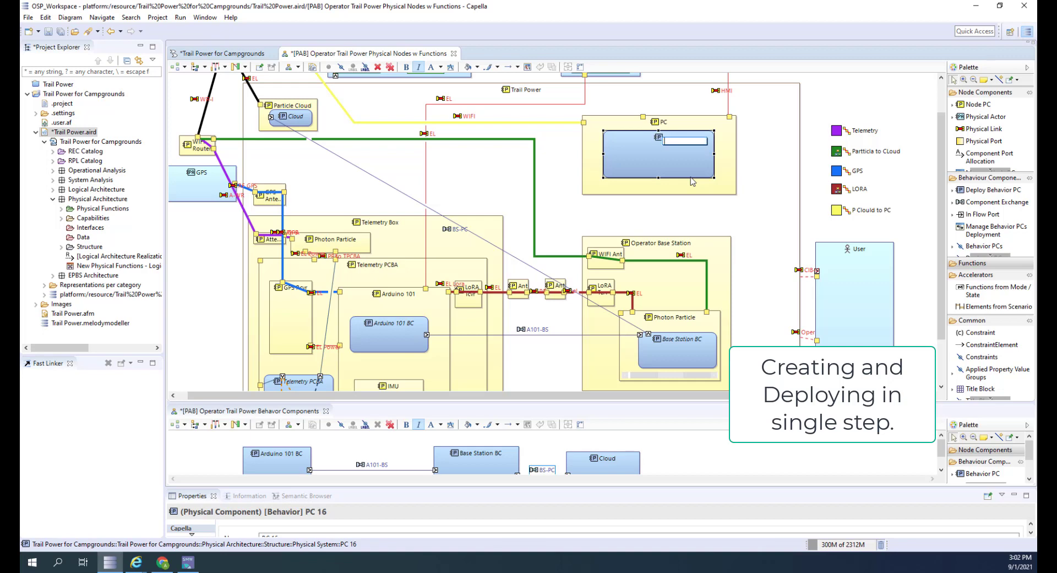
type("Operat")
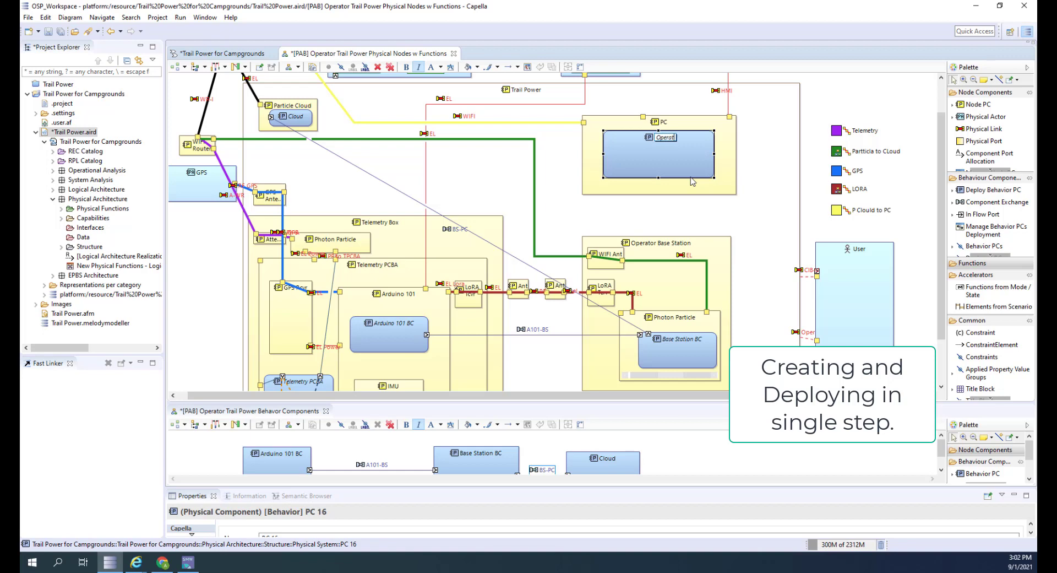
type("or App")
left_click(606, 213)
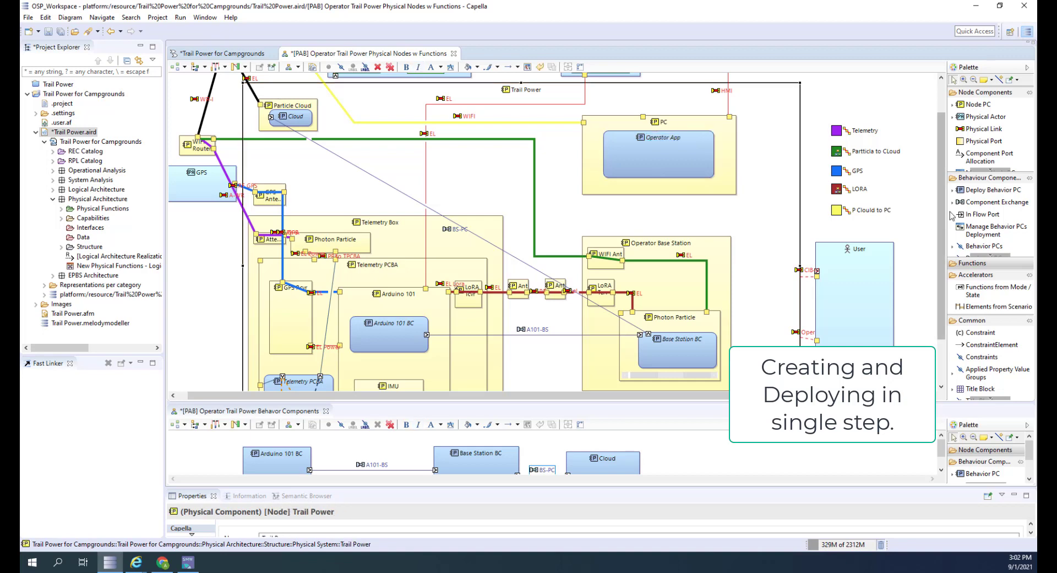
Link Cloud to Operator App with component exchange 'PC-OpApp'
left_click(970, 205)
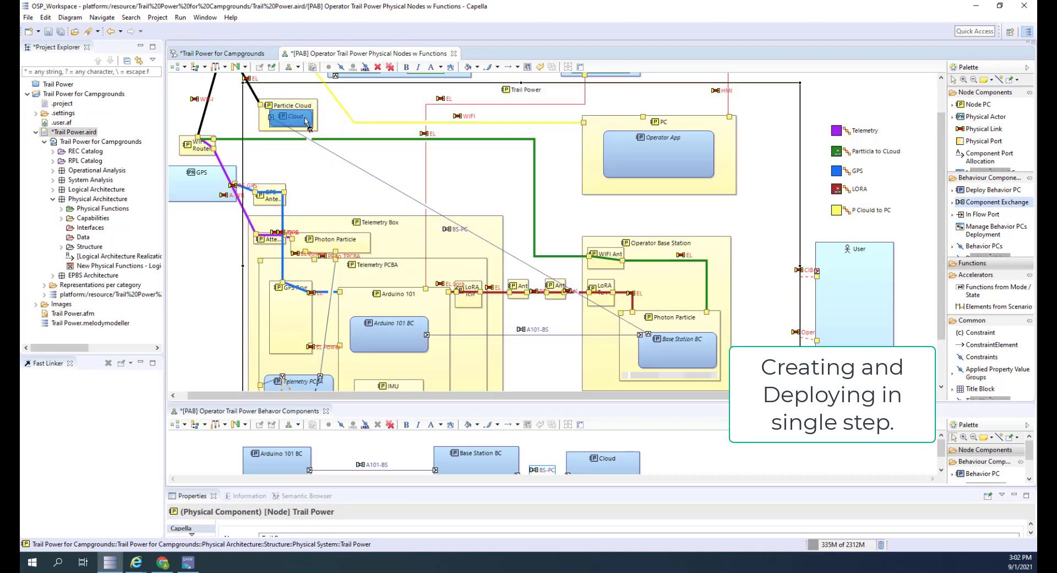
left_click(306, 119)
left_click(605, 142)
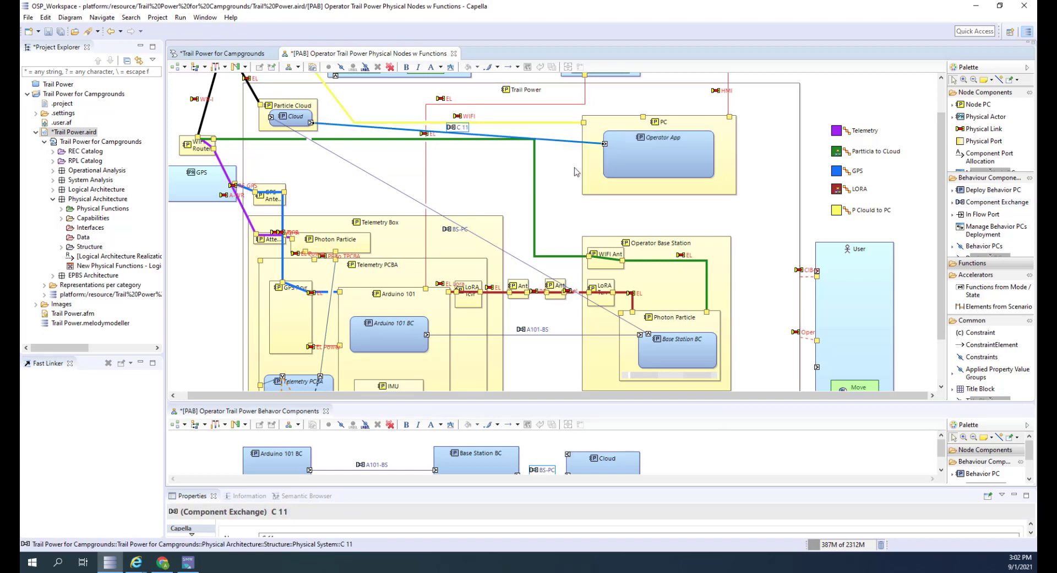
type("PC0")
type("-OP")
key("BackSpace")
type("pApp")
key("Return")
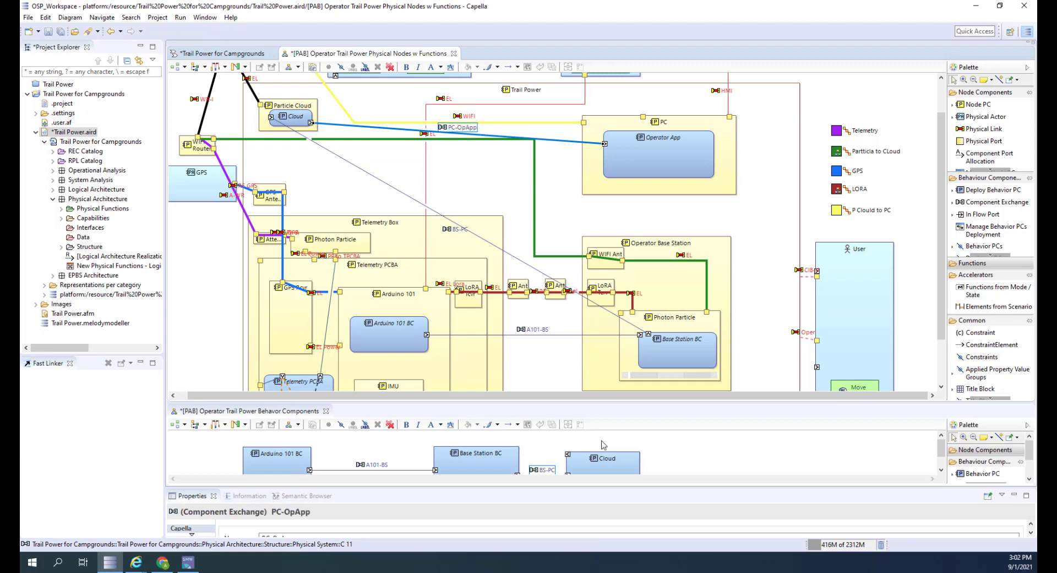
left_click_drag(540, 404, 541, 308)
Show the existing Operator App component in the Behavor Components diagram
left_click(762, 413)
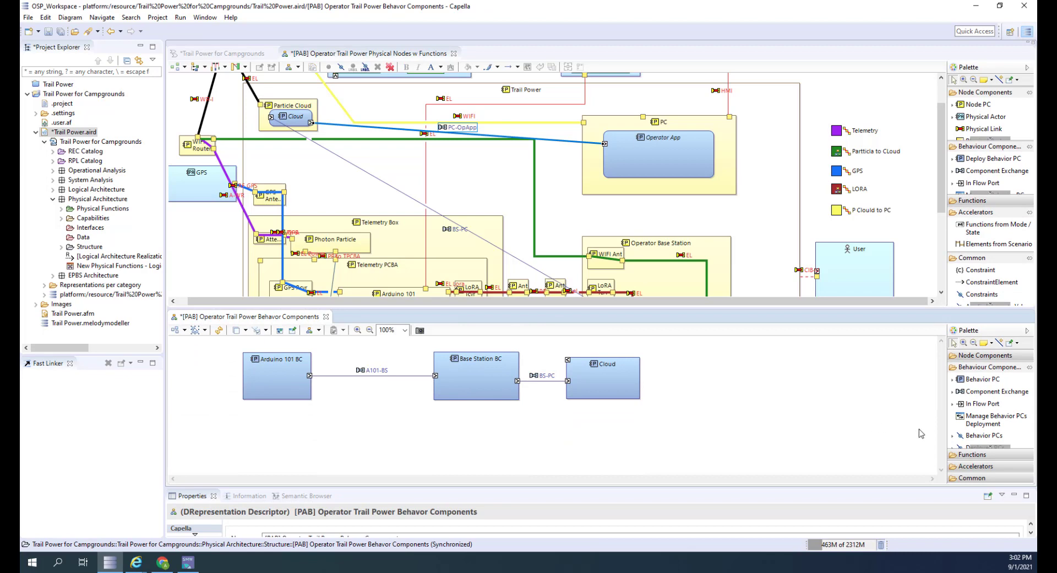
left_click(964, 441)
left_click(709, 378)
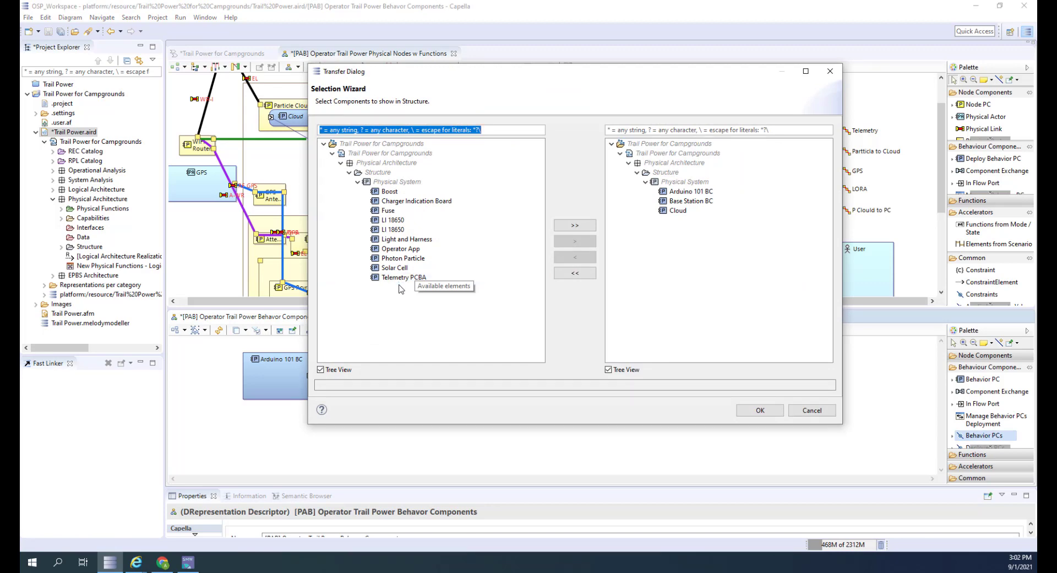
left_click(400, 249)
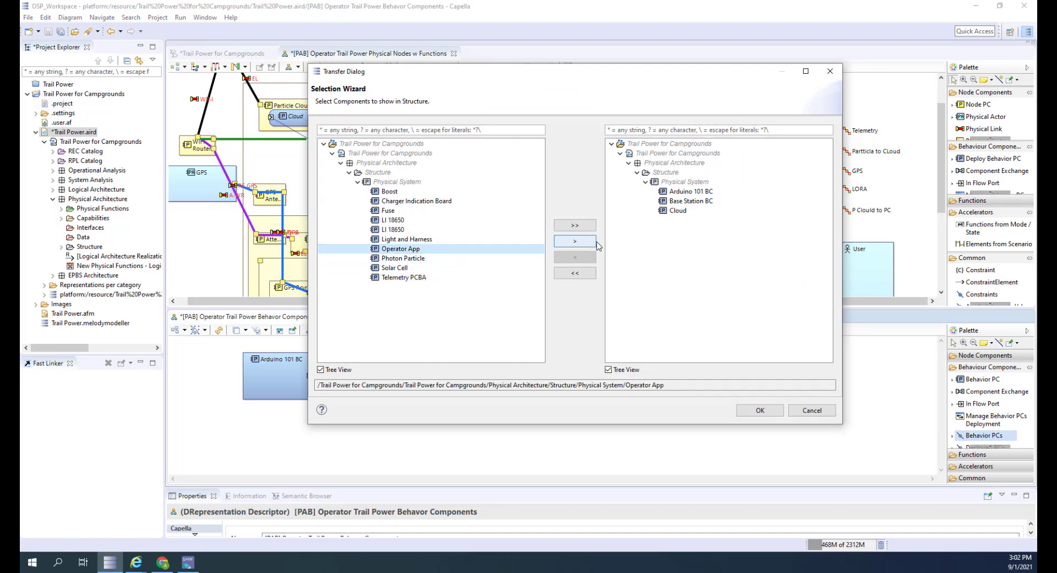
left_click(574, 241)
left_click(761, 410)
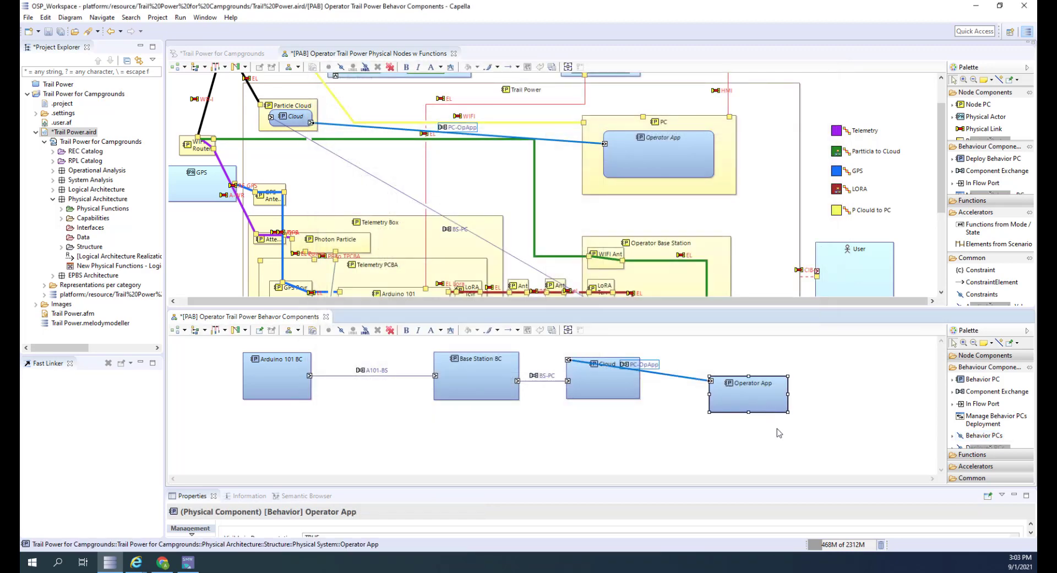
Line Operator App up right of Cloud, move the PC-OpApp port, and enlarge the nodes diagram
left_click_drag(764, 398, 764, 379)
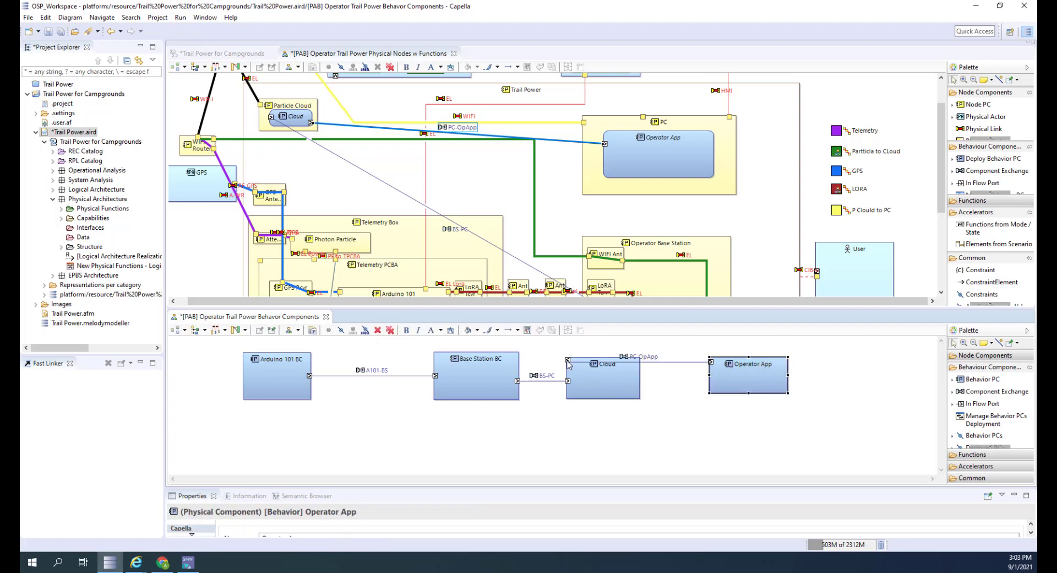
left_click_drag(568, 361, 637, 370)
left_click(708, 415)
left_click_drag(749, 385, 770, 388)
left_click(790, 434)
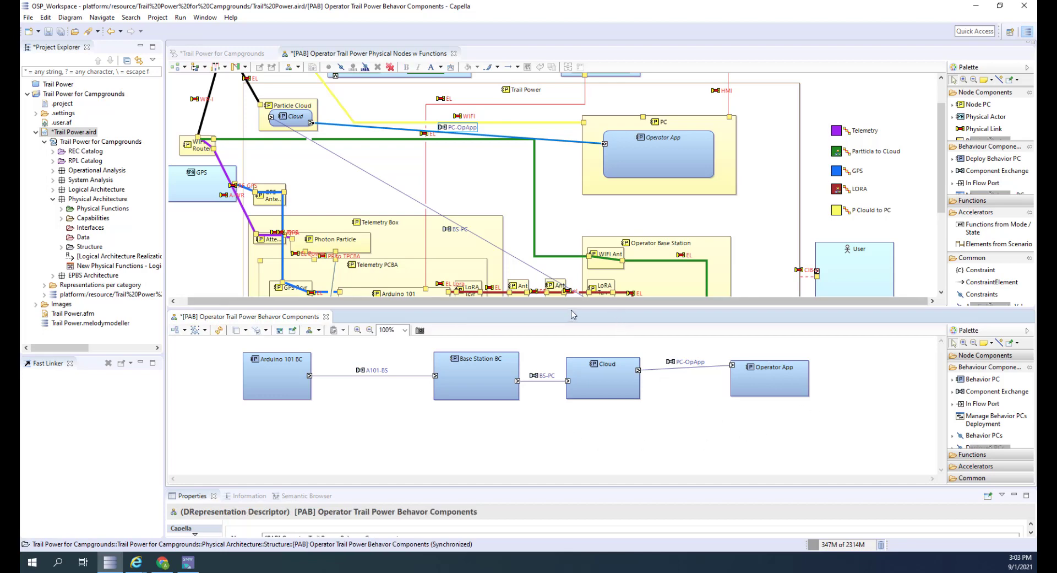
left_click_drag(571, 311, 571, 418)
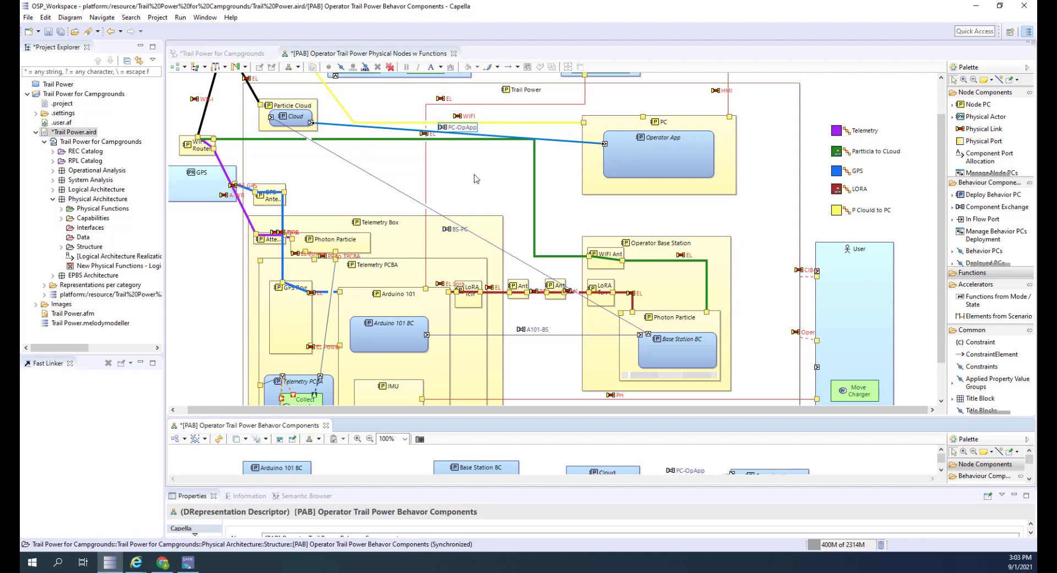
Inspect the PC-OpApp exchange properties and the P Clould to PC path's actions without changes
double_click(549, 141)
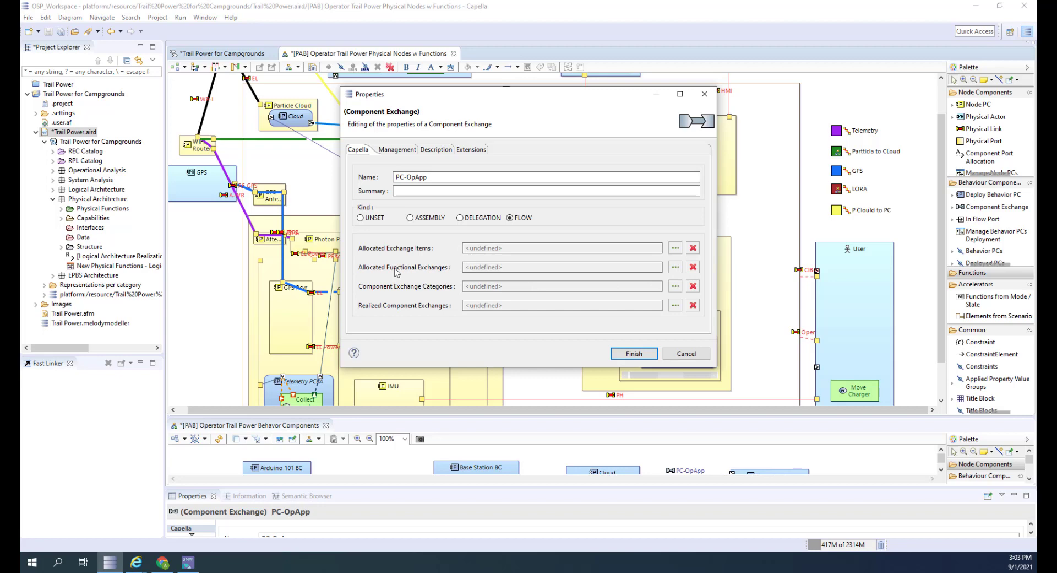
left_click(685, 353)
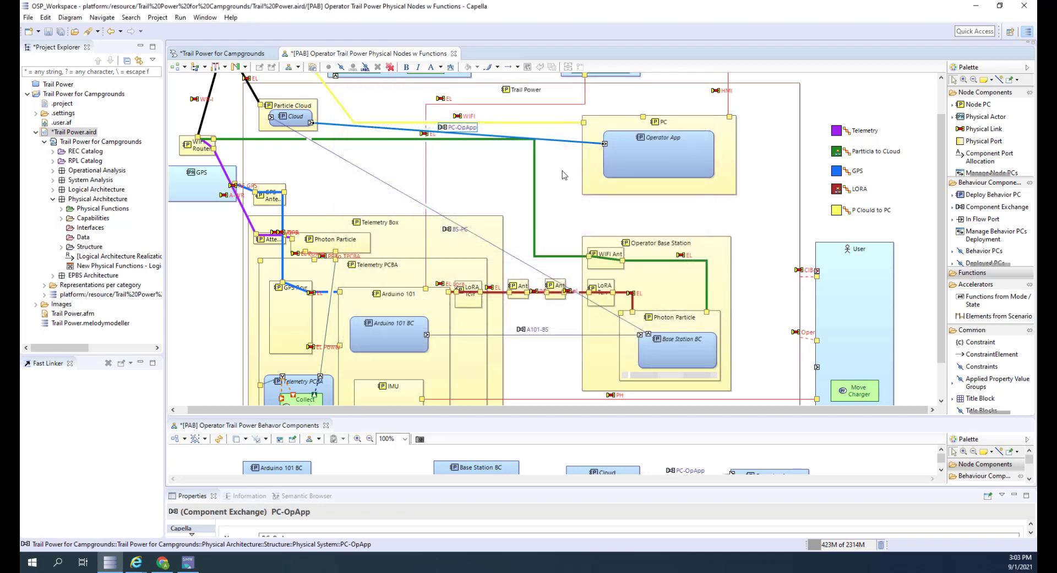
scroll(560, 176, "up", 2)
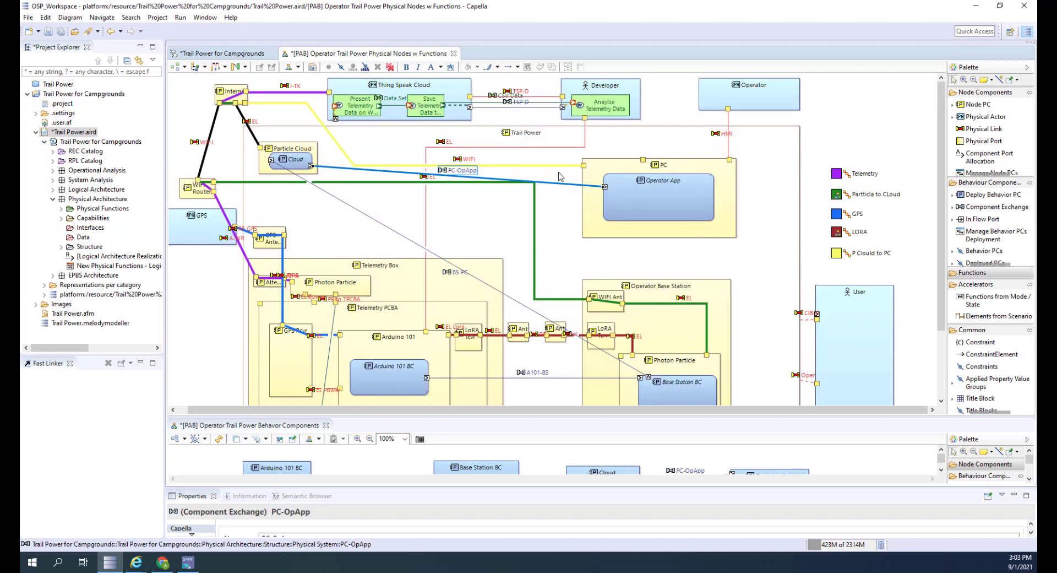
left_click(838, 255)
right_click(838, 254)
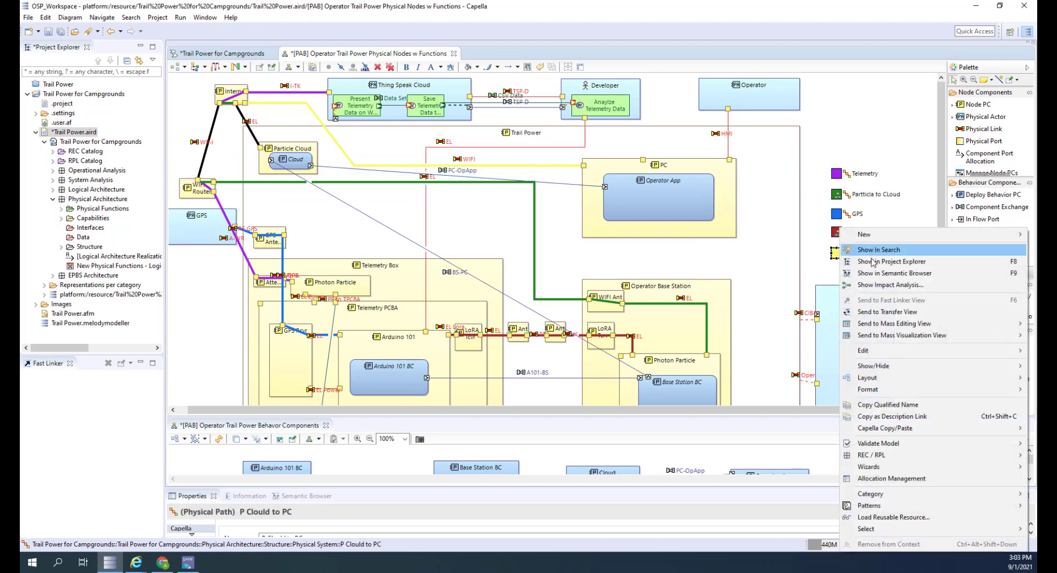
left_click(779, 260)
Allocate PC-OpApp to the P Clould to PC path's component exchange allocations
double_click(837, 255)
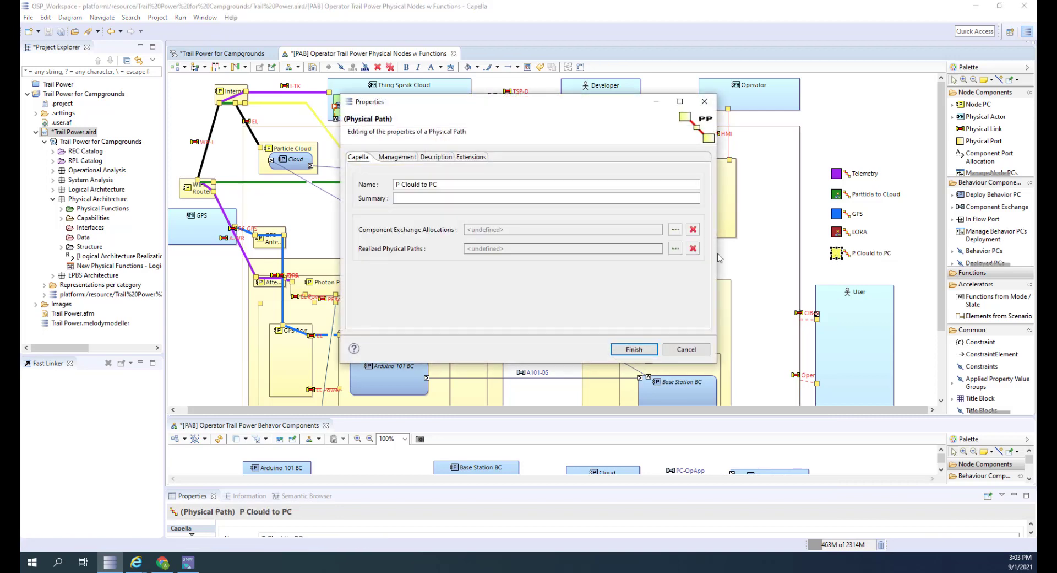
left_click(676, 231)
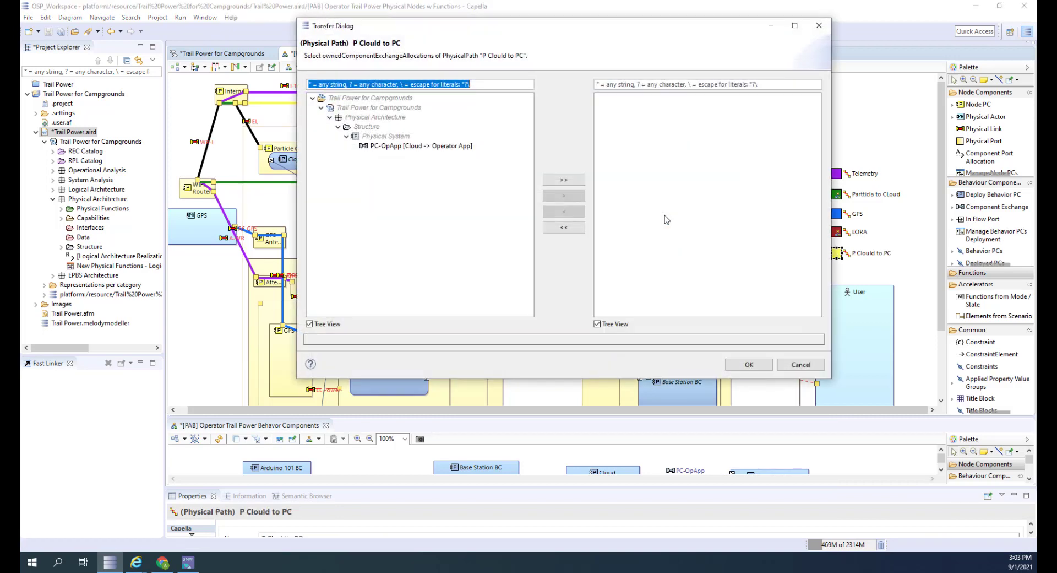
left_click(441, 146)
left_click(554, 197)
left_click(732, 368)
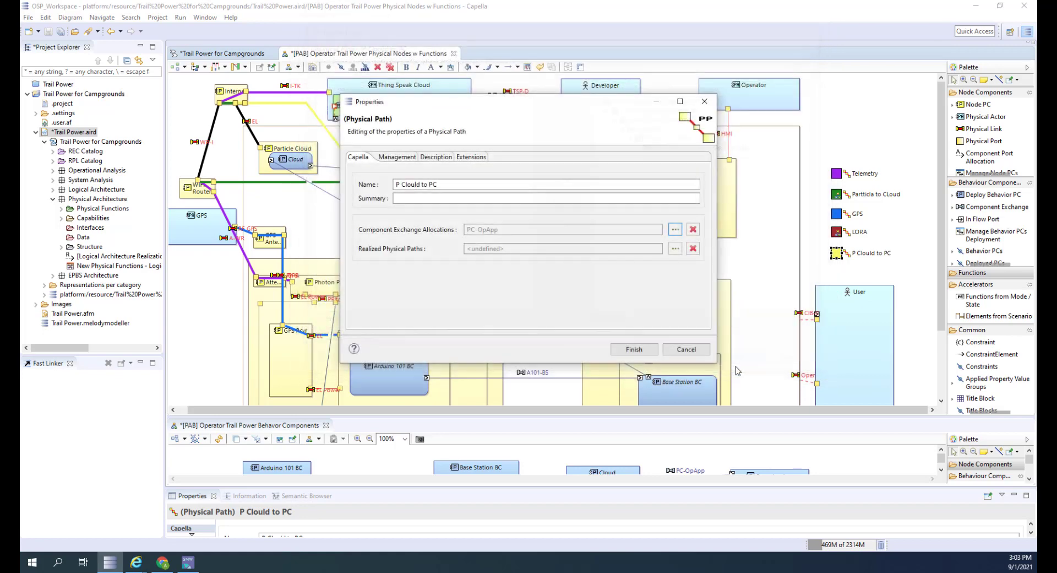
left_click(633, 349)
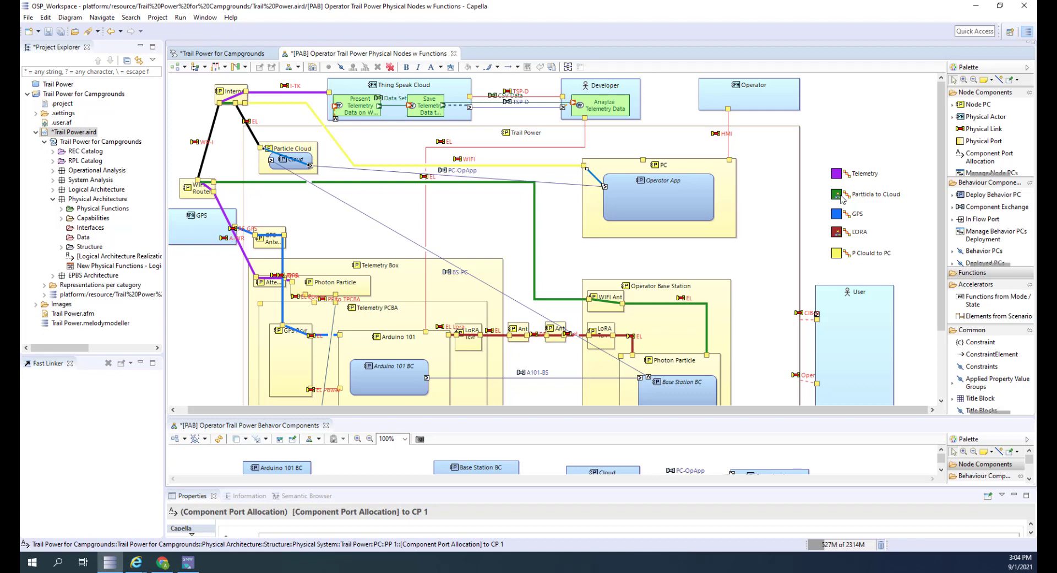
Select the Particla to CLoud physical path and look through its context-menu actions
left_click(847, 202)
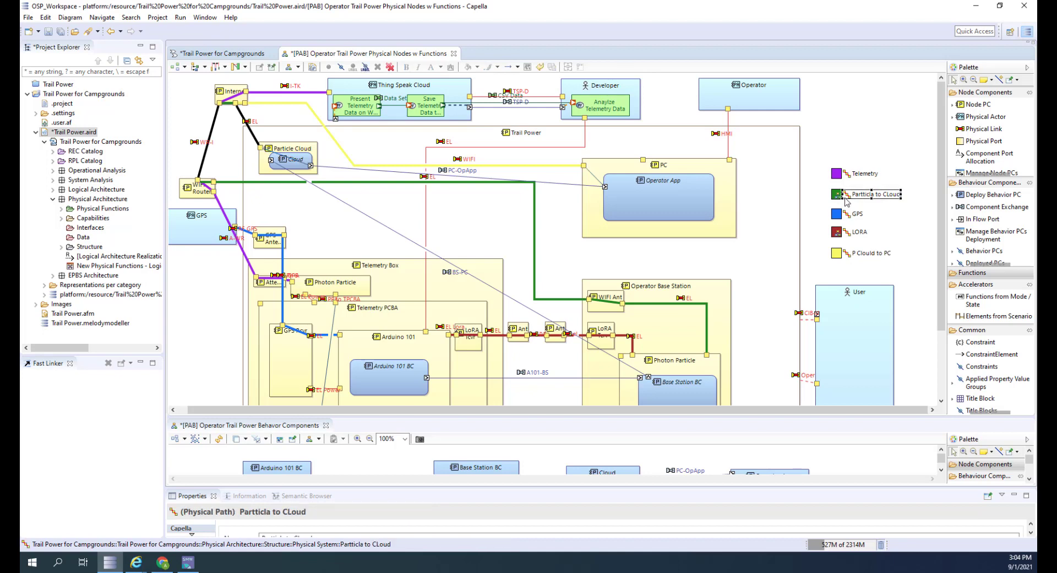
right_click(838, 195)
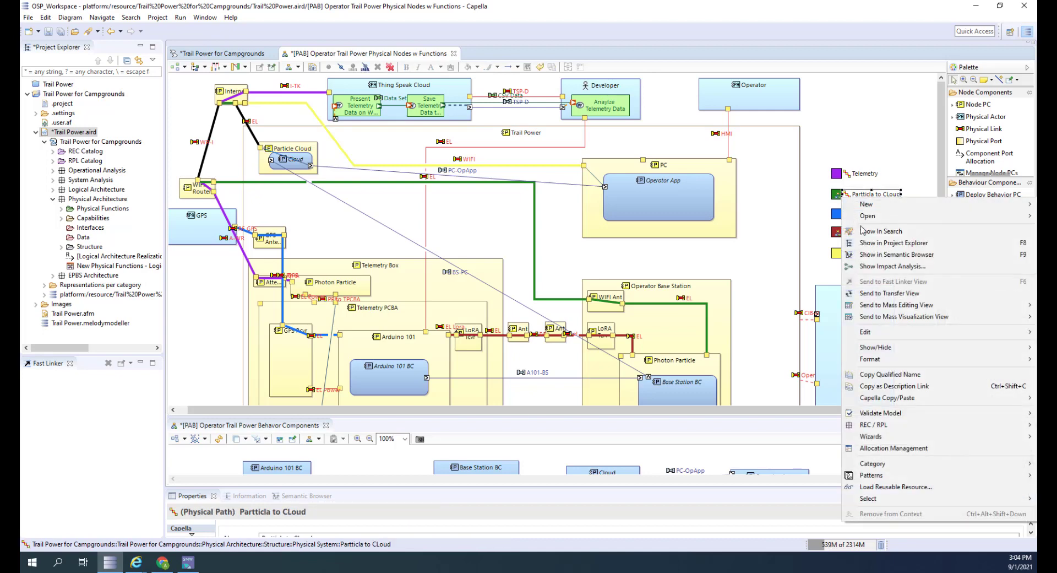
mouse_move(861, 216)
left_click(845, 196)
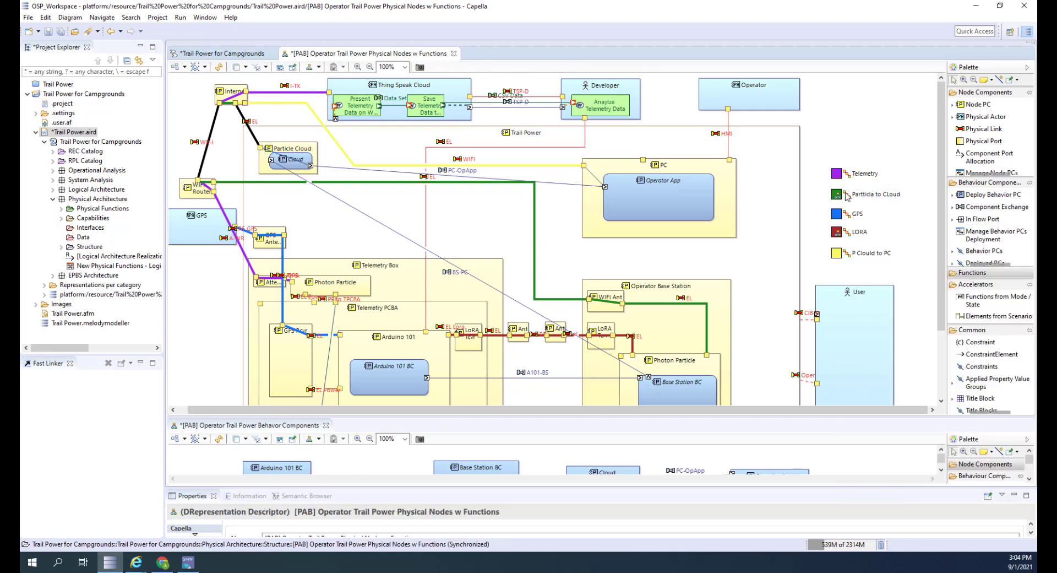
right_click(837, 197)
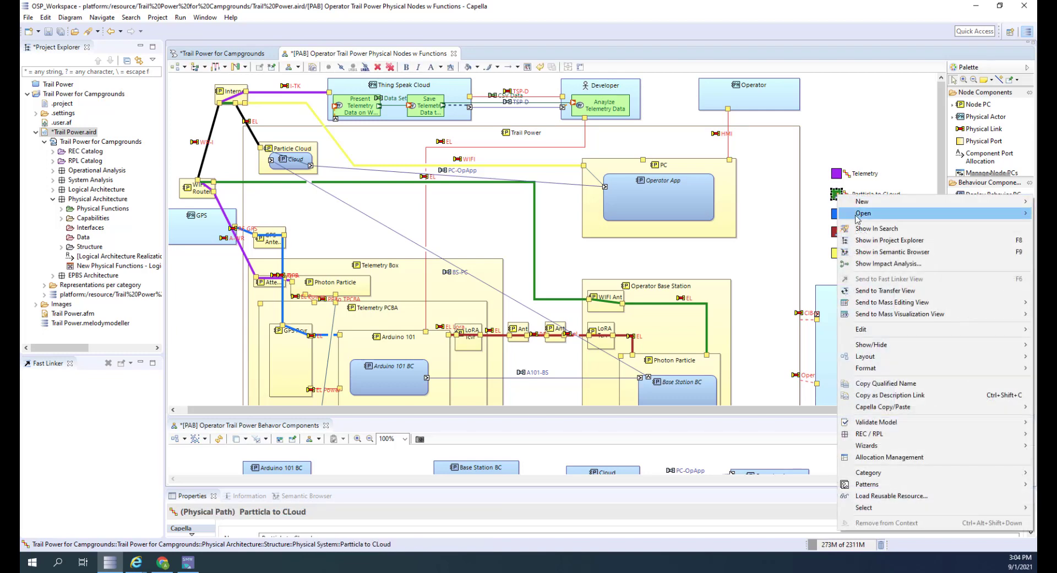
left_click(821, 197)
Add BS-PC to the Particla to CLoud path's component exchange allocations and finish
double_click(836, 194)
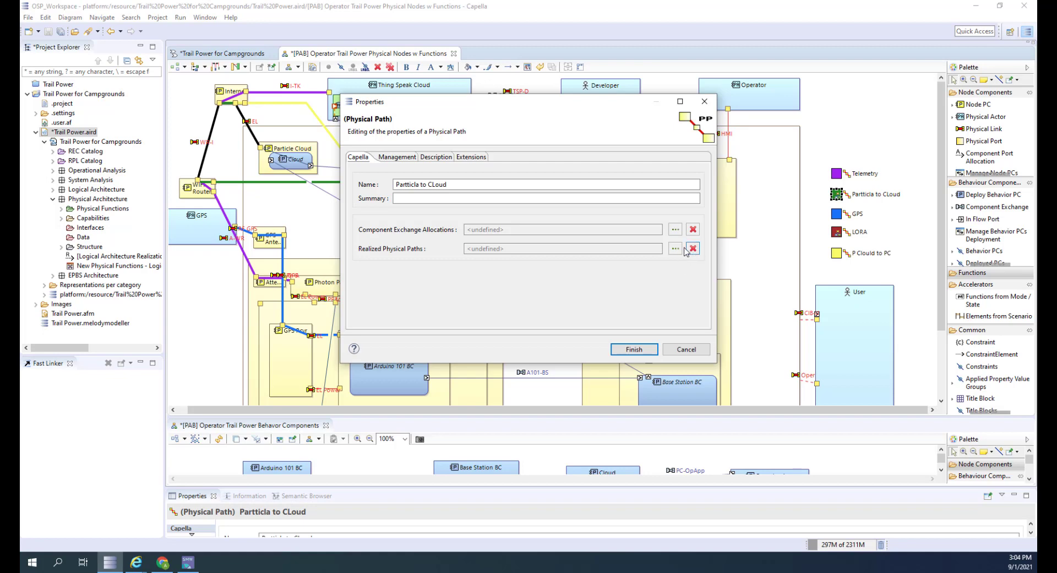
left_click(675, 229)
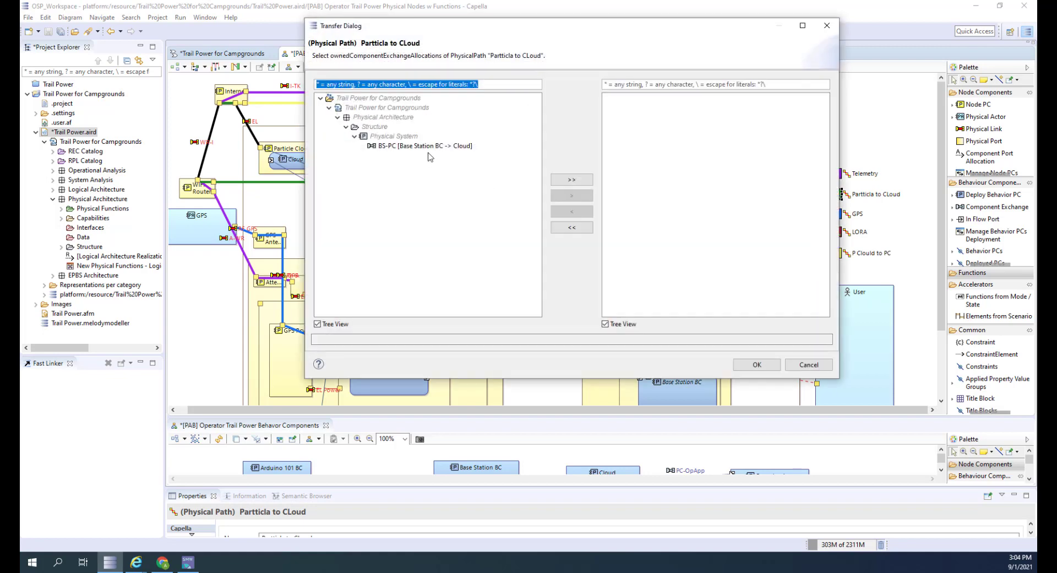
left_click(426, 146)
left_click(557, 197)
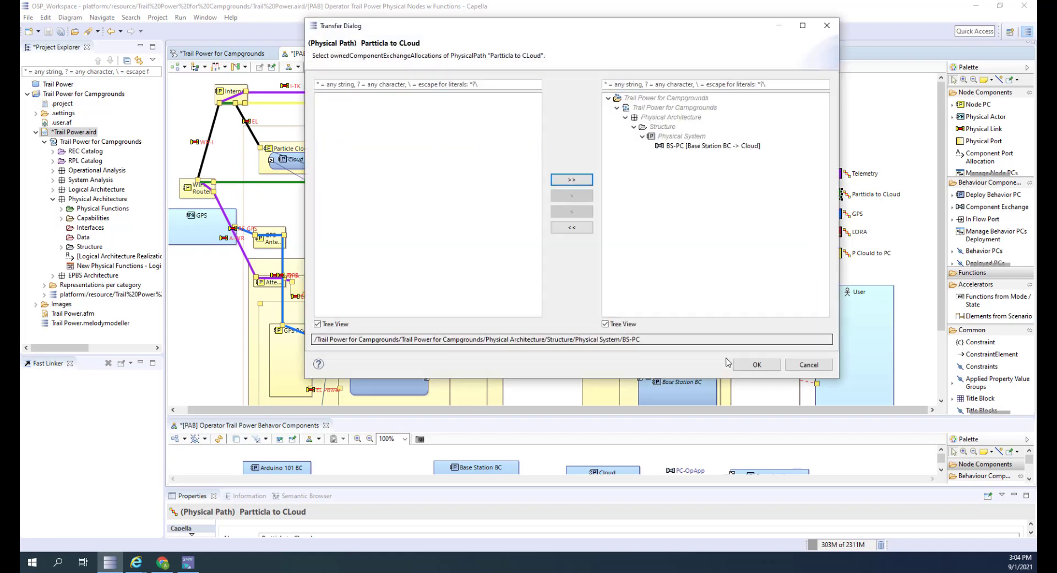
left_click(757, 365)
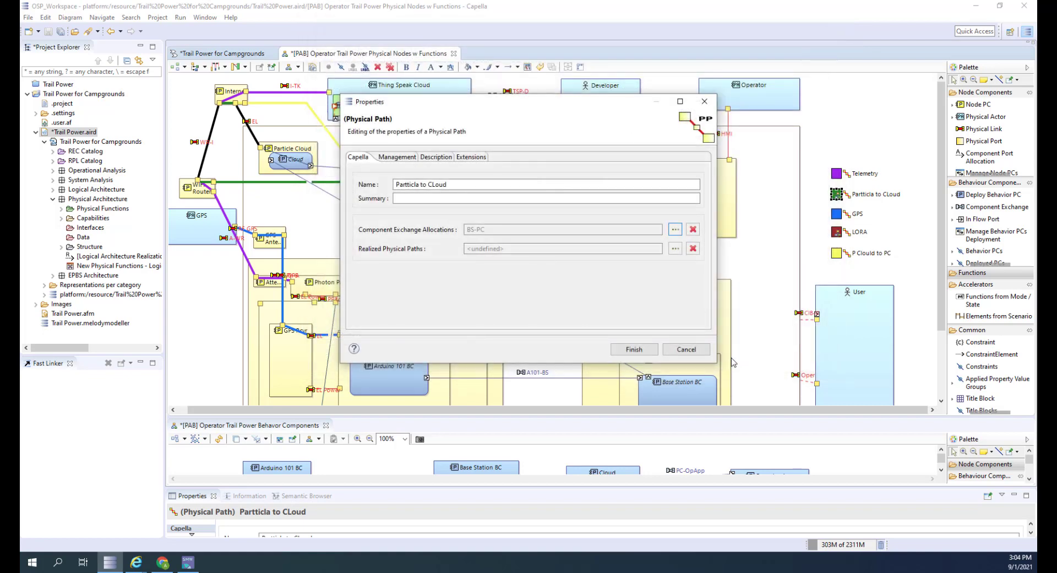
left_click(657, 351)
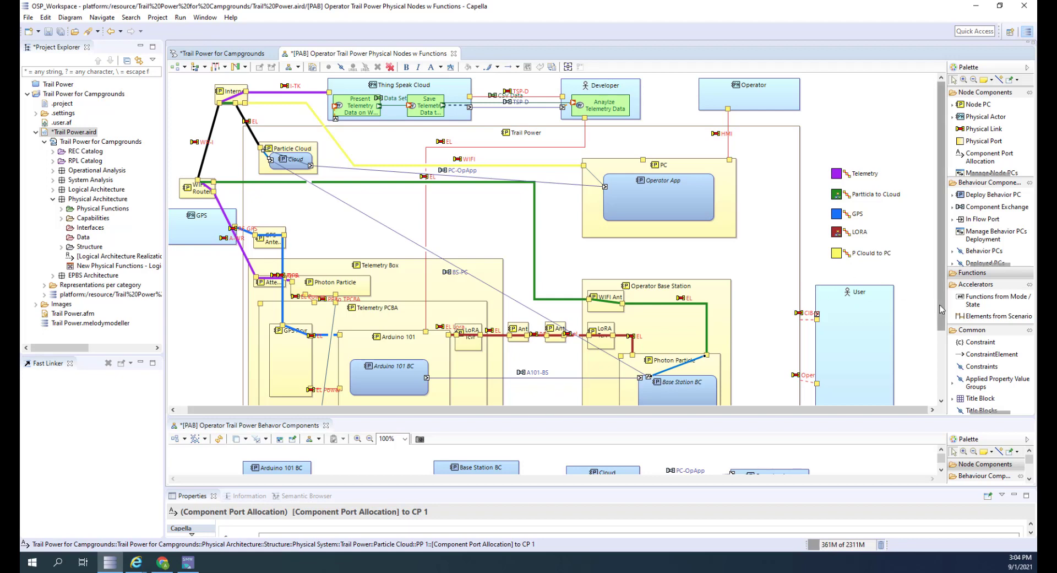
left_click_drag(941, 309, 941, 367)
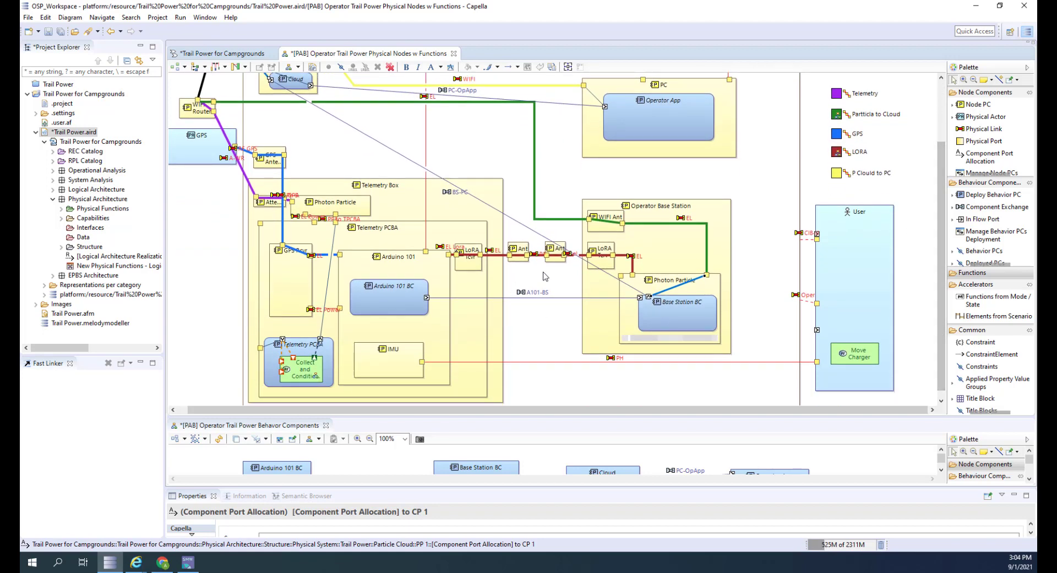
Allocate the A101-BS component exchange to the LORA physical path
double_click(840, 155)
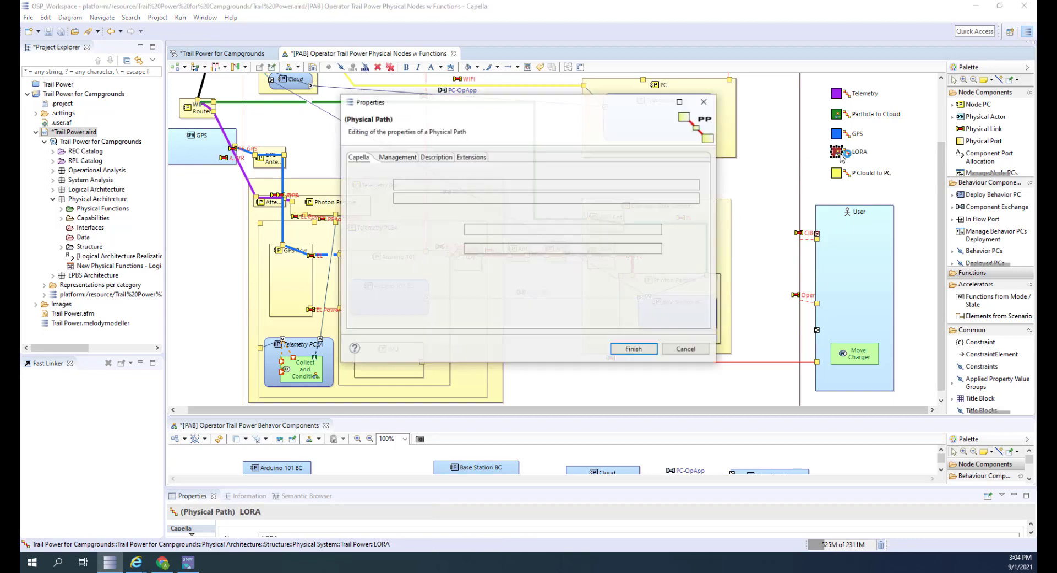
left_click(675, 229)
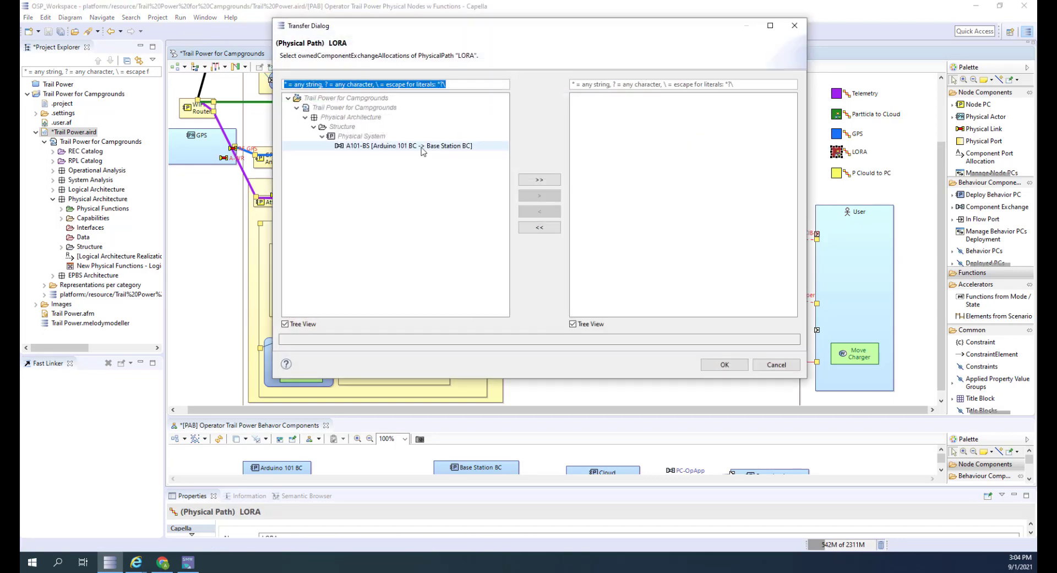
left_click(424, 146)
left_click(539, 197)
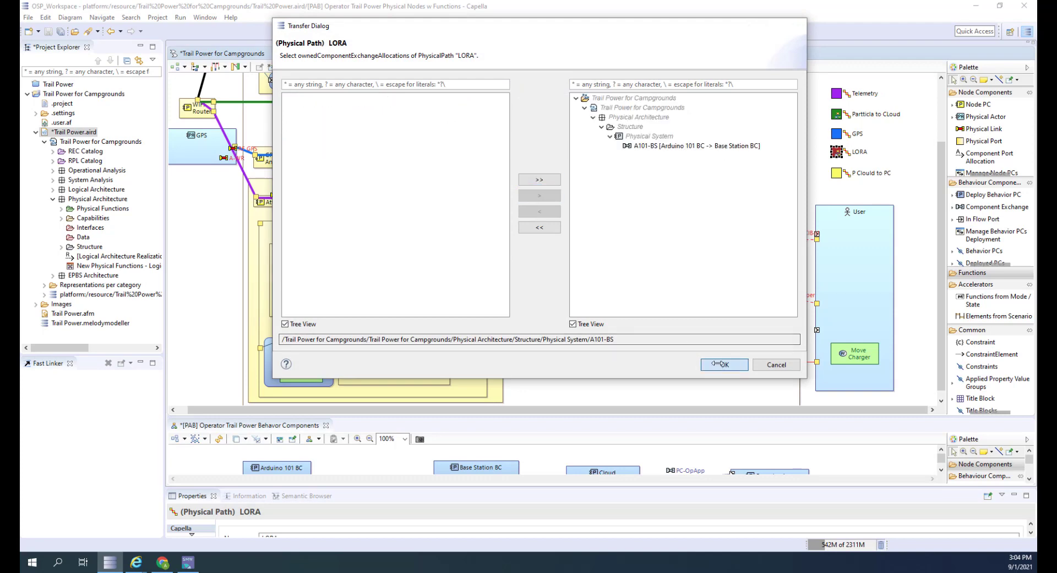
left_click(724, 365)
left_click(619, 350)
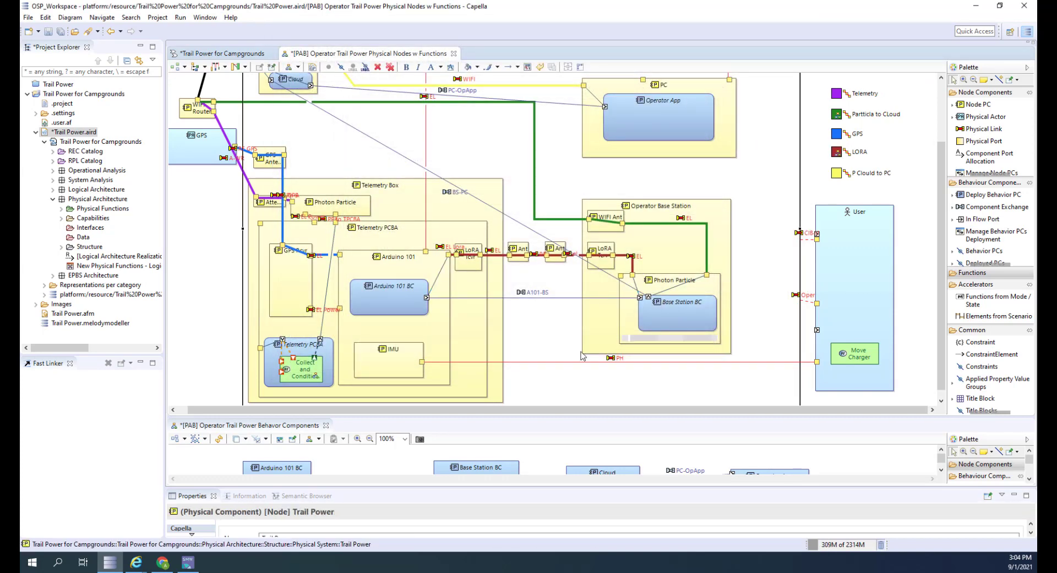
Enlarge the Arduino 101 BC box and move Base Station BC slightly upward
left_click(417, 315)
left_click_drag(427, 316, 435, 333)
left_click_drag(645, 317, 643, 312)
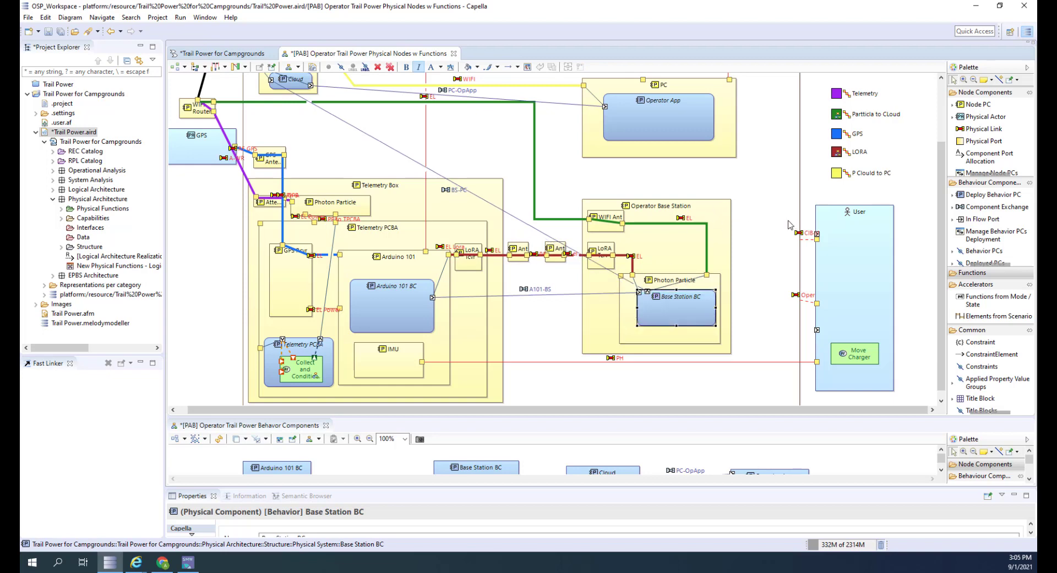
scroll(790, 224, "up", 3)
scroll(790, 225, "up", 2)
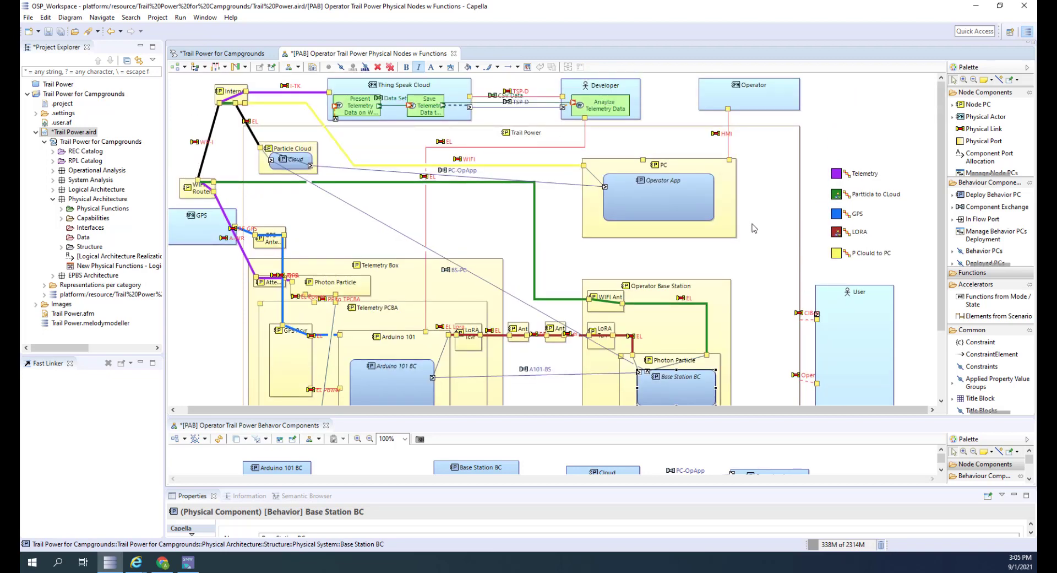